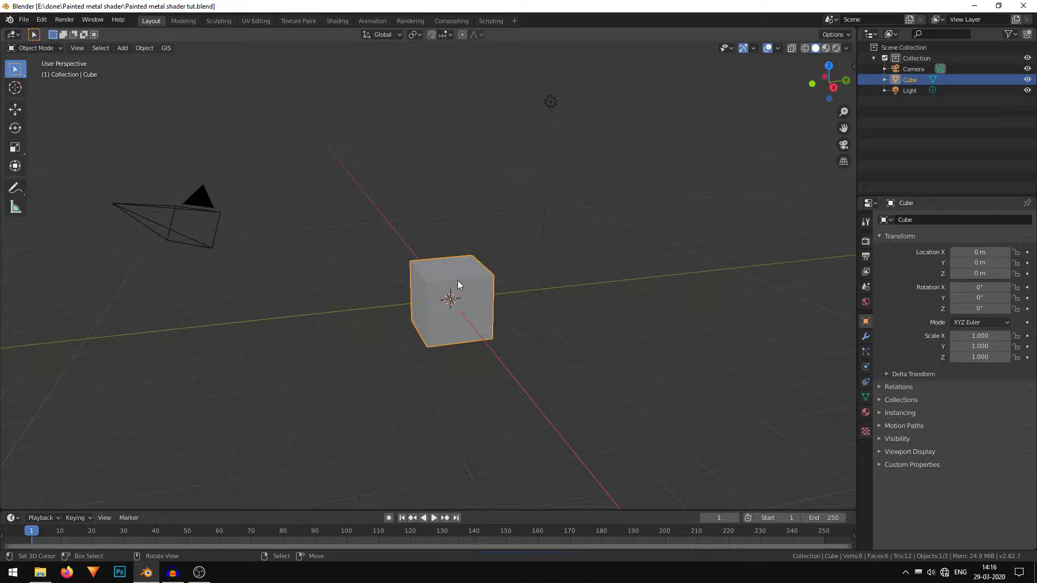
# Step: Delete the default cube and add a UV sphere at the world origin
pyautogui.press('Delete')
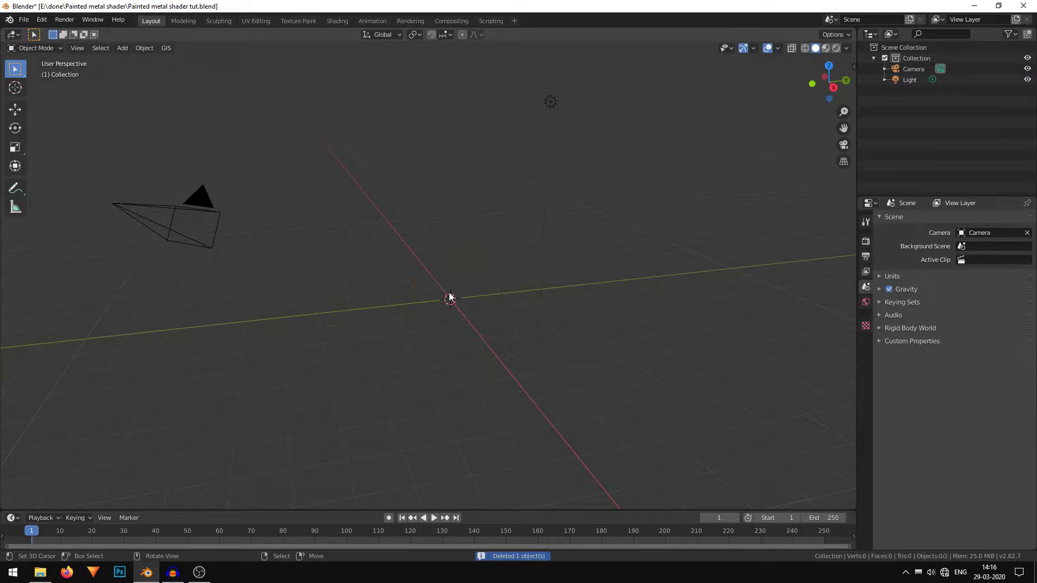
pyautogui.scroll(2, 488, 303)
pyautogui.keyDown('shift'); pyautogui.moveTo(401, 315); pyautogui.dragTo(445, 329, button='middle'); pyautogui.keyUp('shift')
pyautogui.scroll(-3, 503, 333)
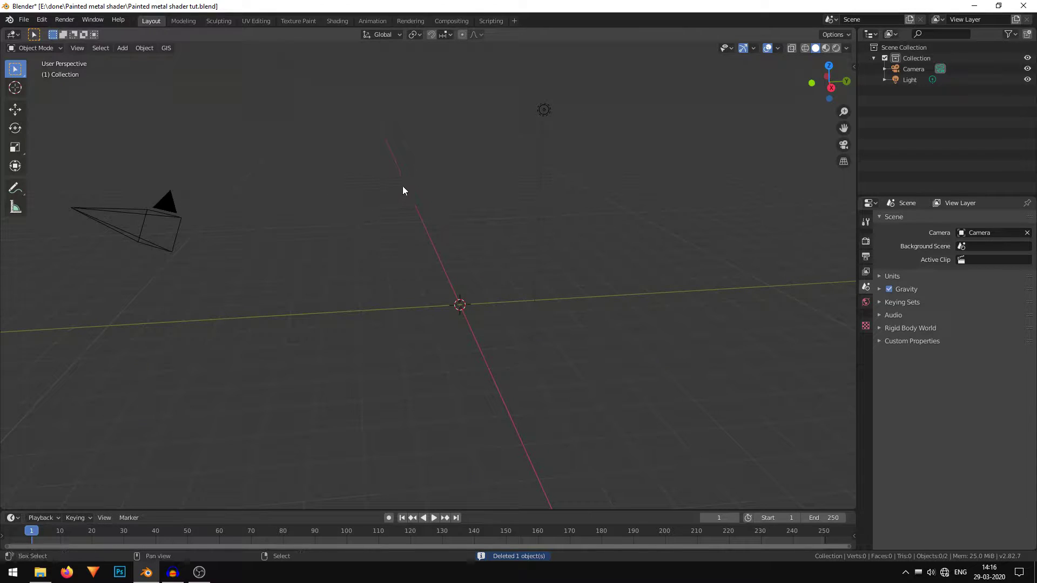
pyautogui.hotkey('shift', 'a')
pyautogui.moveTo(403, 187)
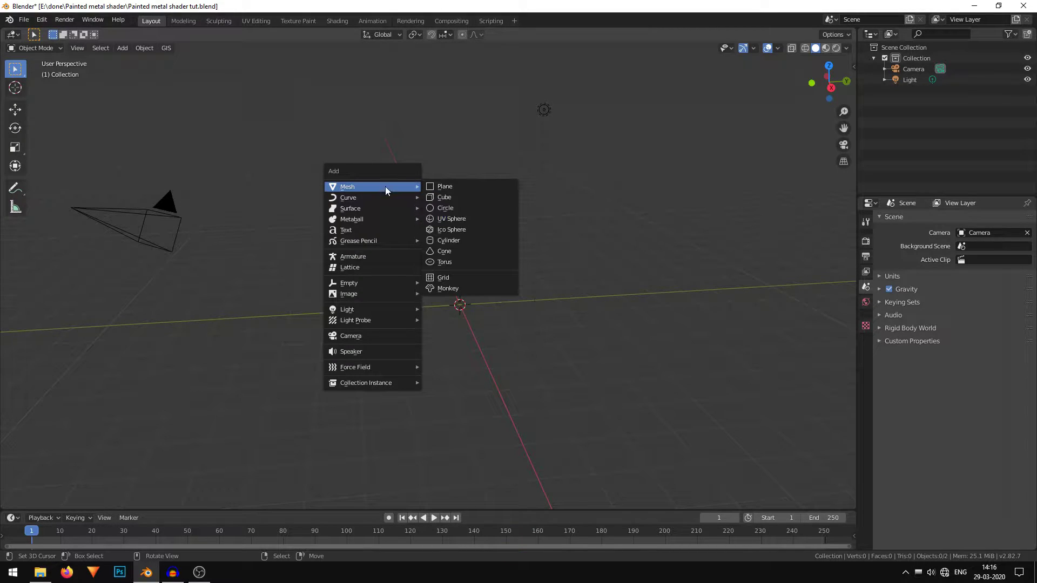
pyautogui.click(475, 219)
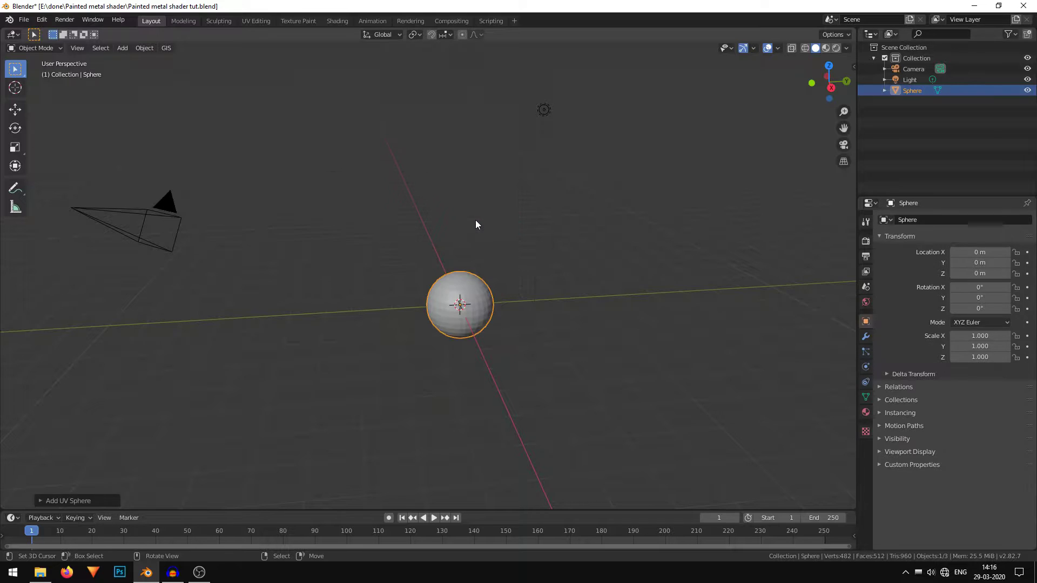
# Step: Apply Shade Smooth to the sphere
pyautogui.scroll(4, 446, 273)
pyautogui.moveTo(332, 334); pyautogui.dragTo(725, 227, button='middle')
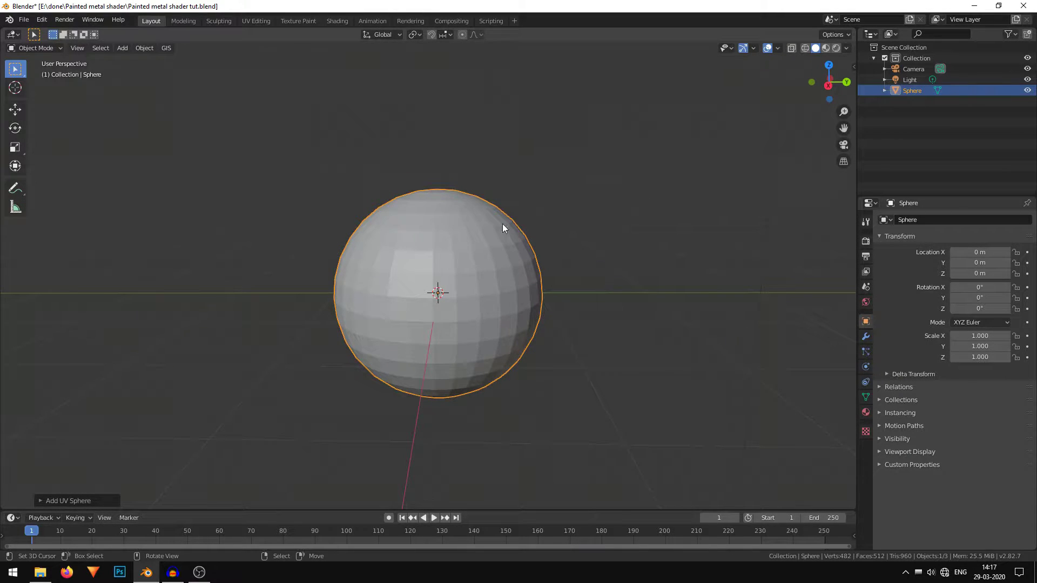
pyautogui.rightClick(426, 272)
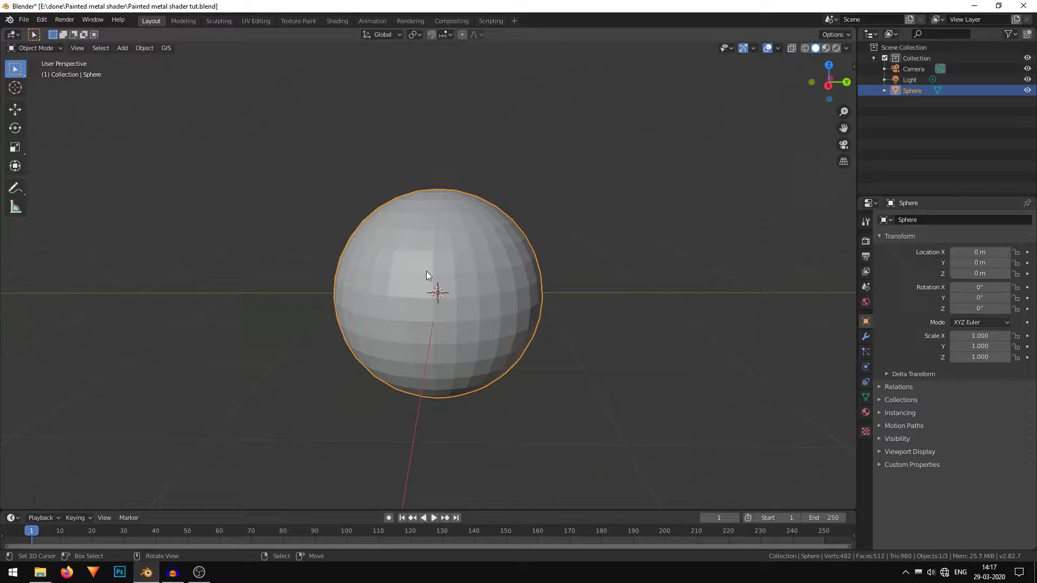
pyautogui.click(149, 49)
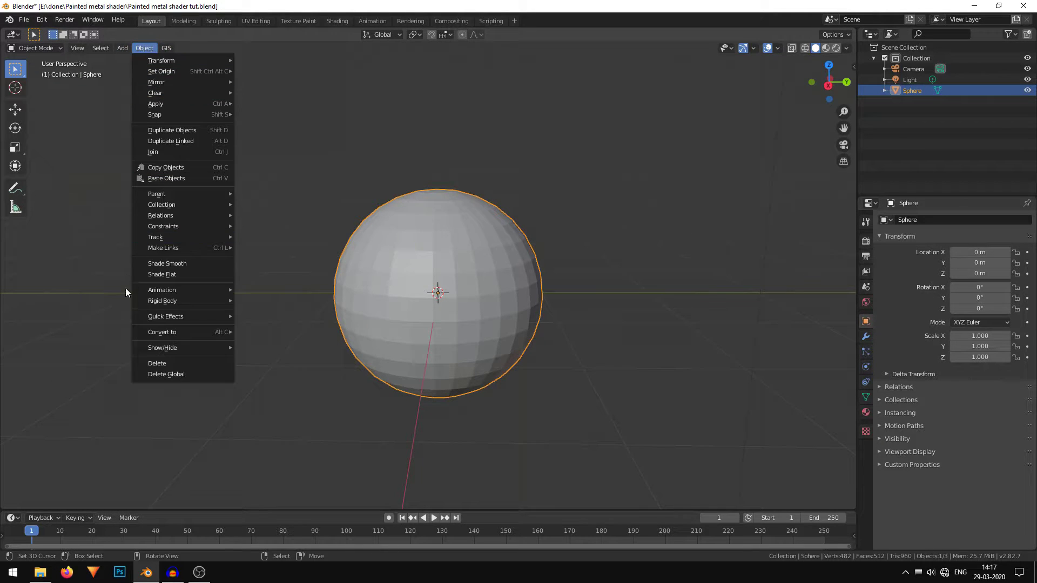
pyautogui.click(179, 264)
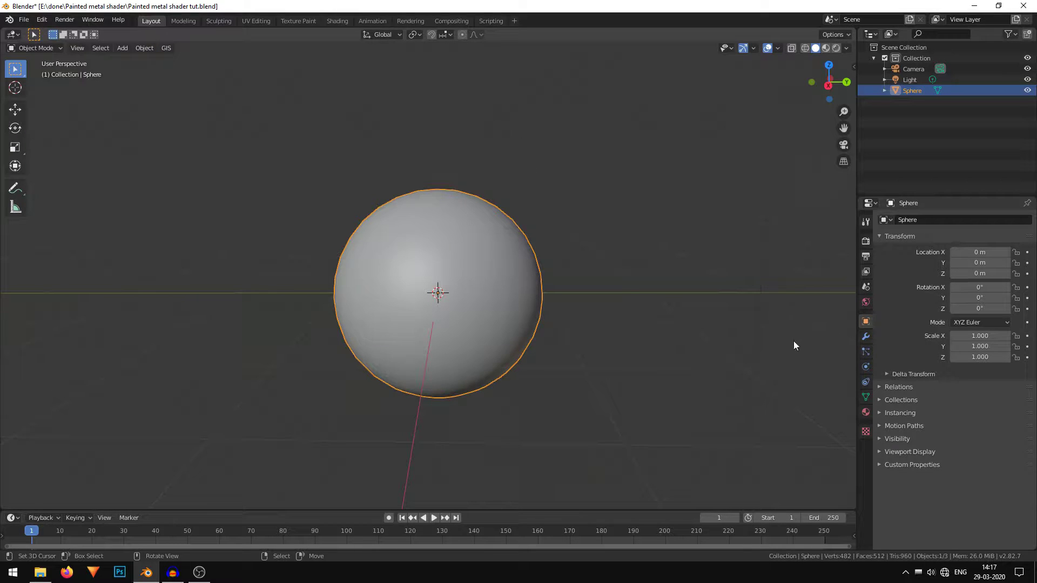
# Step: Add a Subdivision Surface modifier to the sphere and apply it
pyautogui.scroll(4, 489, 294)
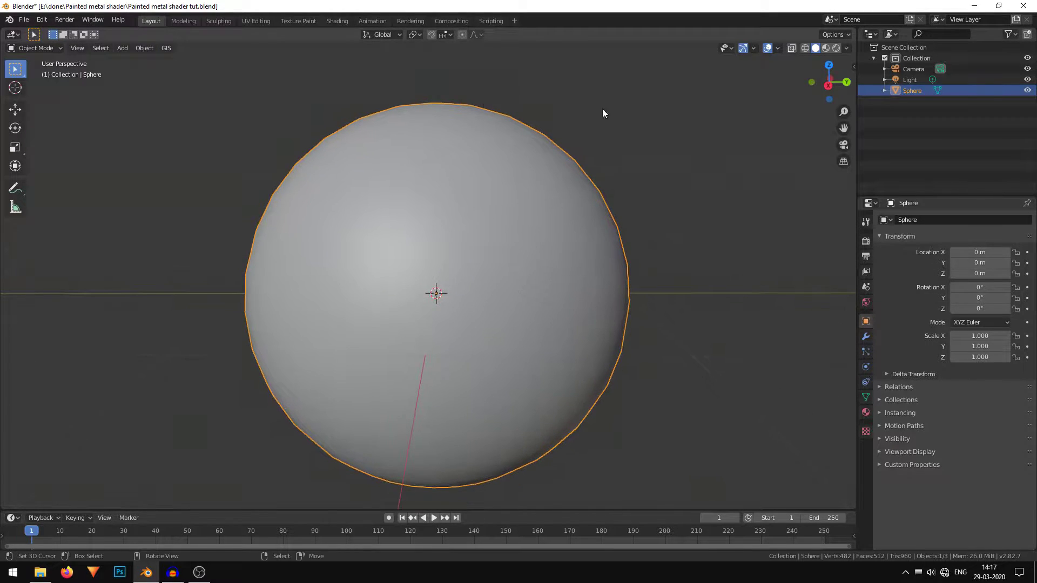
pyautogui.keyDown('shift'); pyautogui.moveTo(601, 174); pyautogui.dragTo(559, 172, button='middle'); pyautogui.keyUp('shift')
pyautogui.keyDown('shift'); pyautogui.moveTo(503, 258); pyautogui.dragTo(514, 257, button='middle'); pyautogui.keyUp('shift')
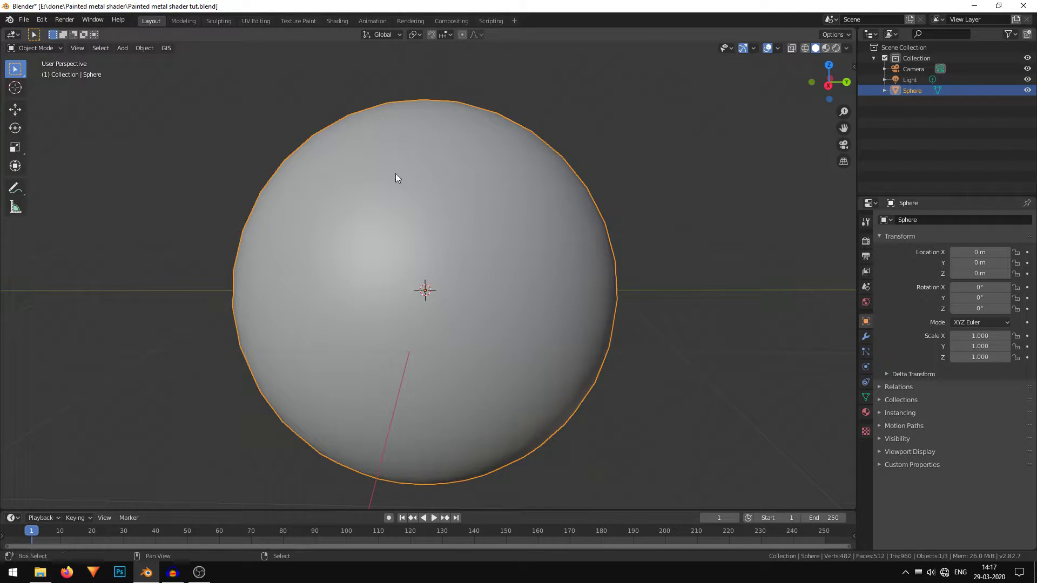
pyautogui.click(866, 337)
pyautogui.click(967, 221)
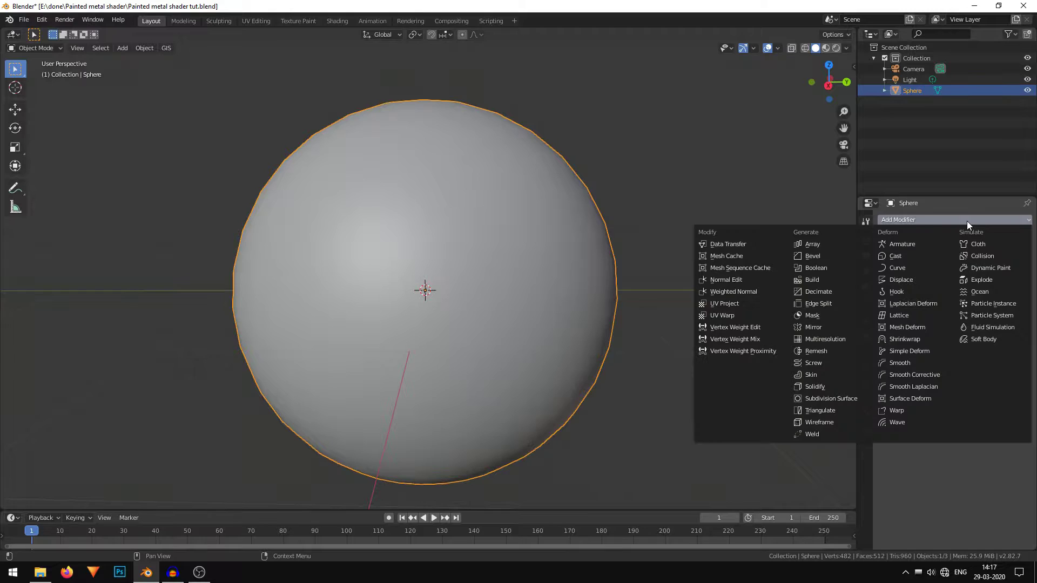
pyautogui.click(936, 218)
pyautogui.click(907, 219)
pyautogui.click(826, 397)
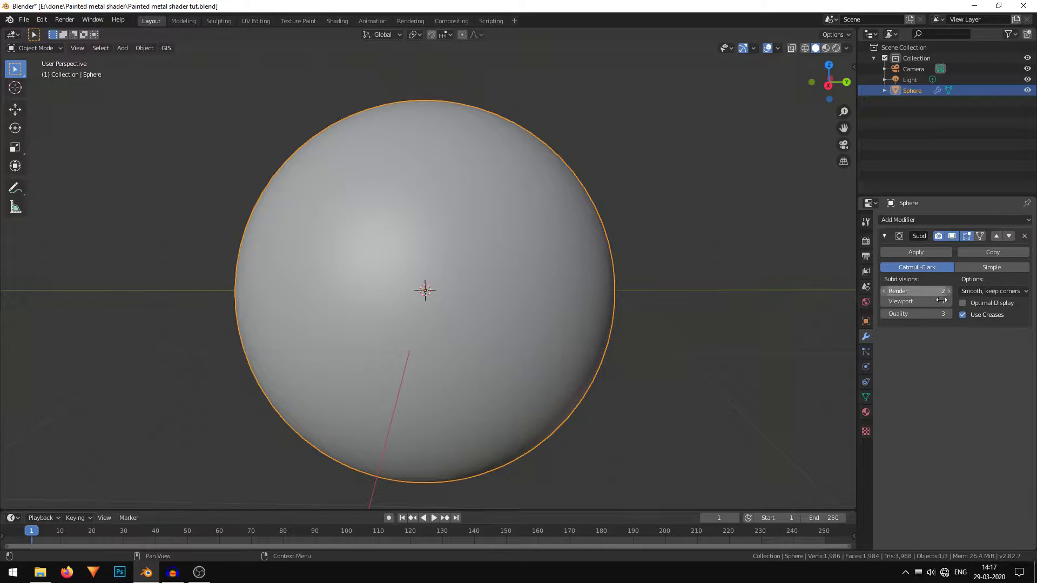
pyautogui.click(940, 253)
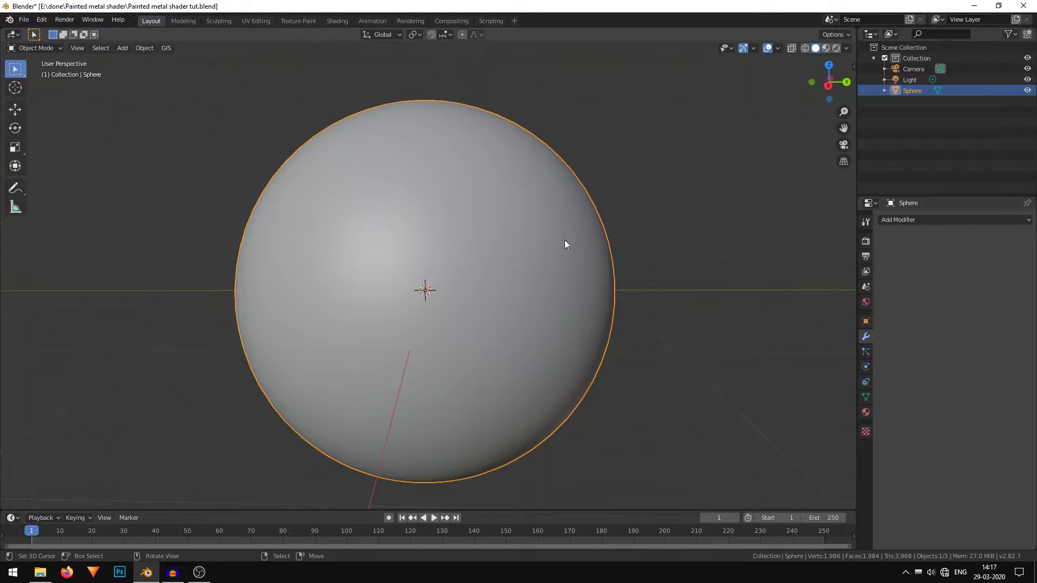
# Step: Delete the scene's light and display the viewport in Material Preview shading
pyautogui.scroll(-1, 581, 322)
pyautogui.keyDown('shift'); pyautogui.moveTo(581, 322); pyautogui.dragTo(597, 321, button='middle'); pyautogui.keyUp('shift')
pyautogui.keyDown('shift'); pyautogui.moveTo(413, 152); pyautogui.dragTo(450, 160, button='middle'); pyautogui.keyUp('shift')
pyautogui.keyDown('shift'); pyautogui.moveTo(624, 293); pyautogui.dragTo(629, 293, button='middle'); pyautogui.keyUp('shift')
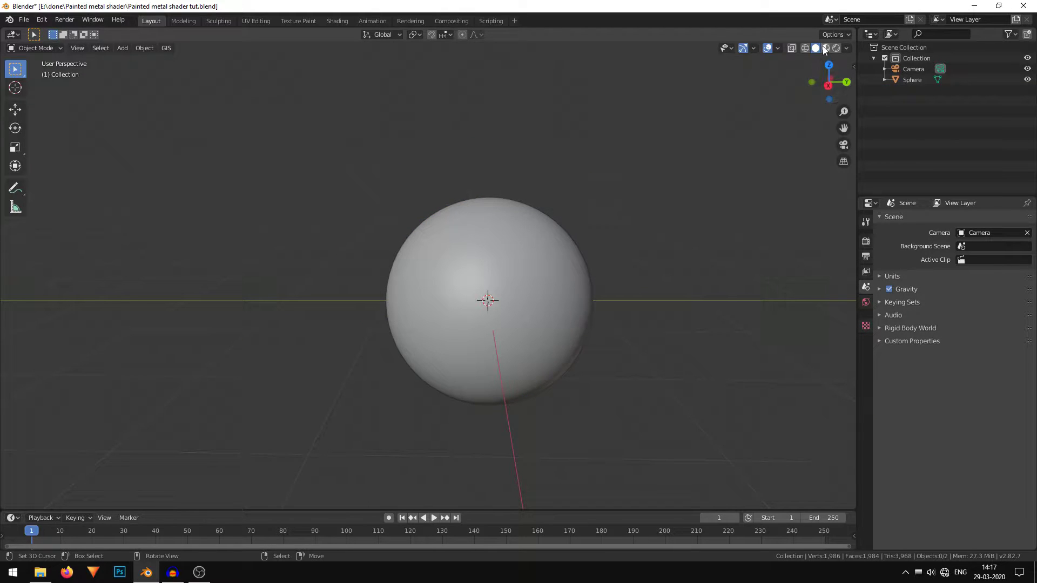
pyautogui.click(826, 48)
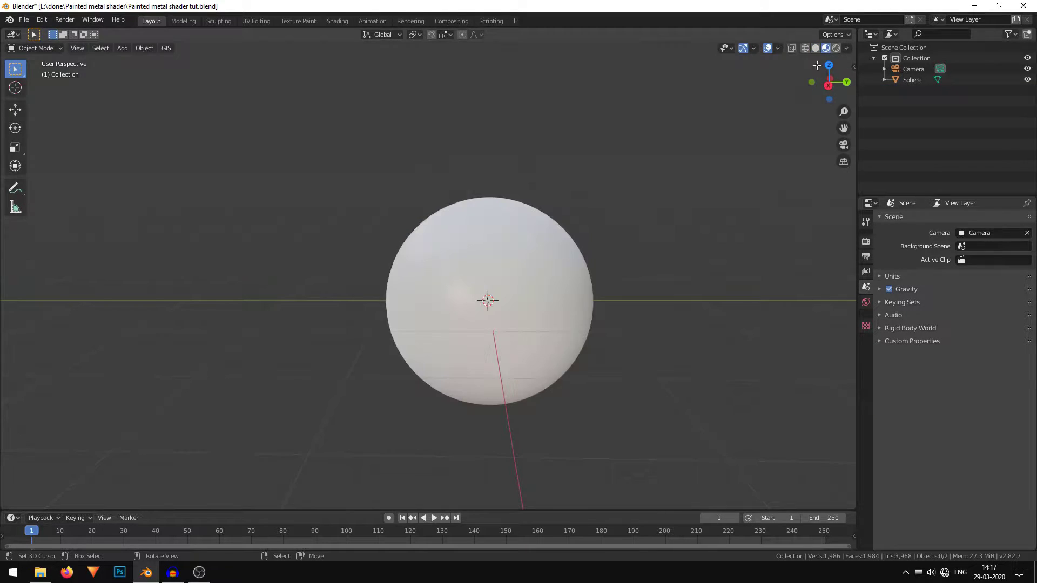
# Step: Choose the green forest environment as the preview lighting for the viewport
pyautogui.keyDown('shift'); pyautogui.moveTo(454, 239); pyautogui.dragTo(698, 219, button='middle'); pyautogui.keyUp('shift')
pyautogui.click(847, 48)
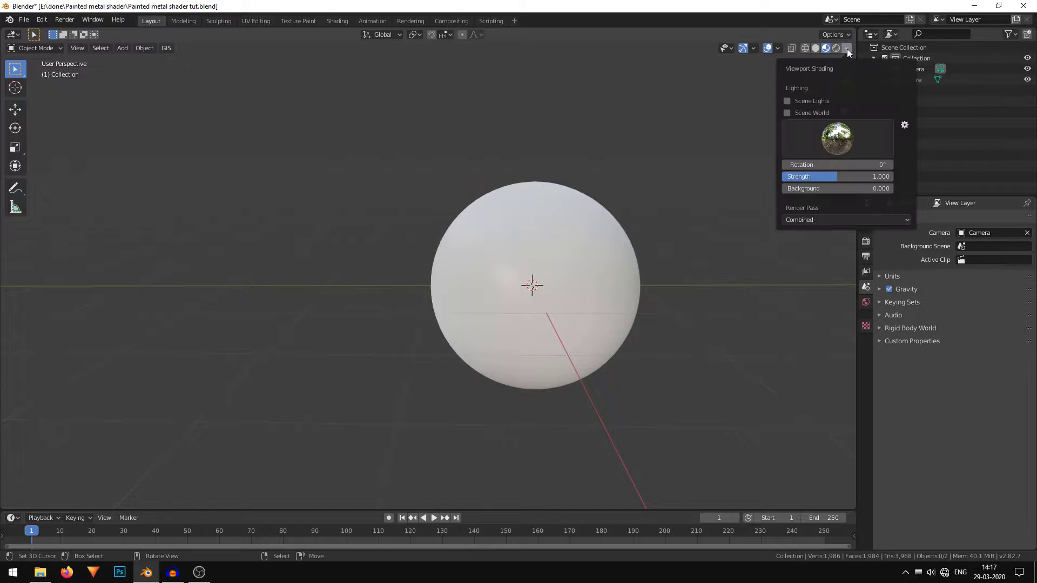
pyautogui.click(834, 145)
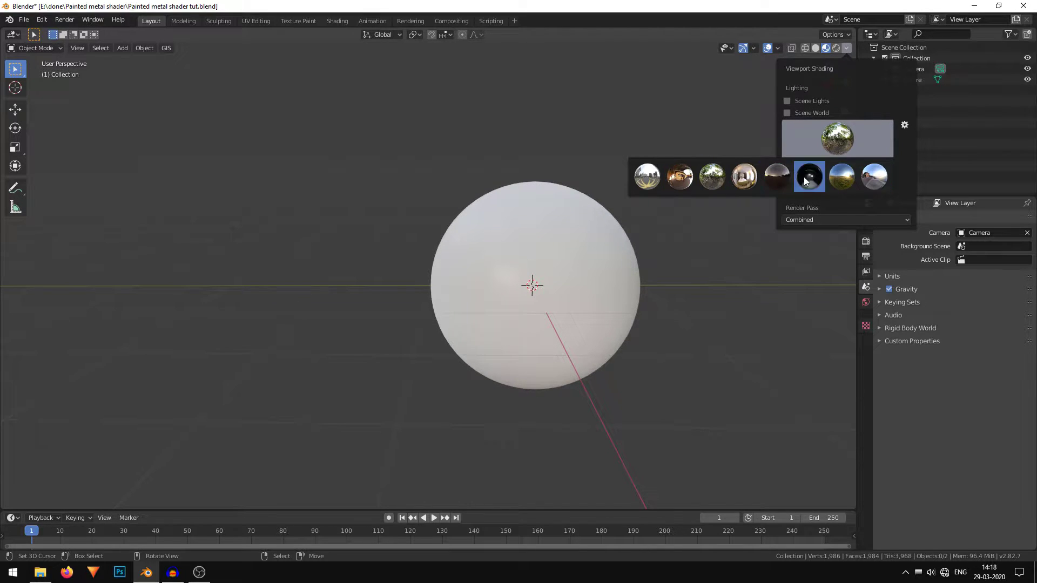
pyautogui.click(710, 178)
pyautogui.keyDown('shift'); pyautogui.moveTo(210, 214); pyautogui.dragTo(272, 219, button='middle'); pyautogui.keyUp('shift')
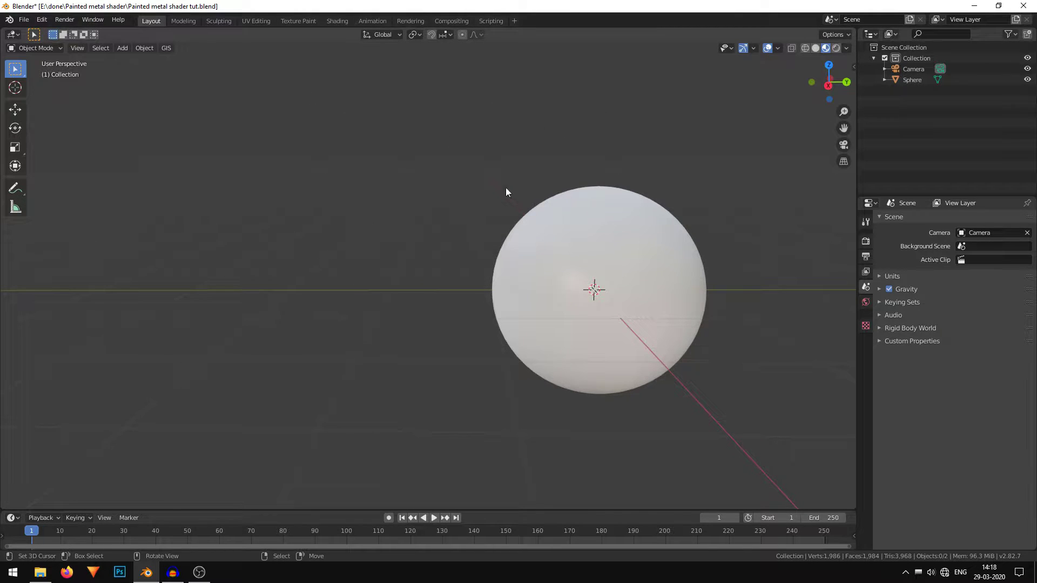
# Step: Split the 3D viewport vertically into two areas and turn one of them into a Shader Editor
pyautogui.moveTo(3, 29); pyautogui.dragTo(457, 70)
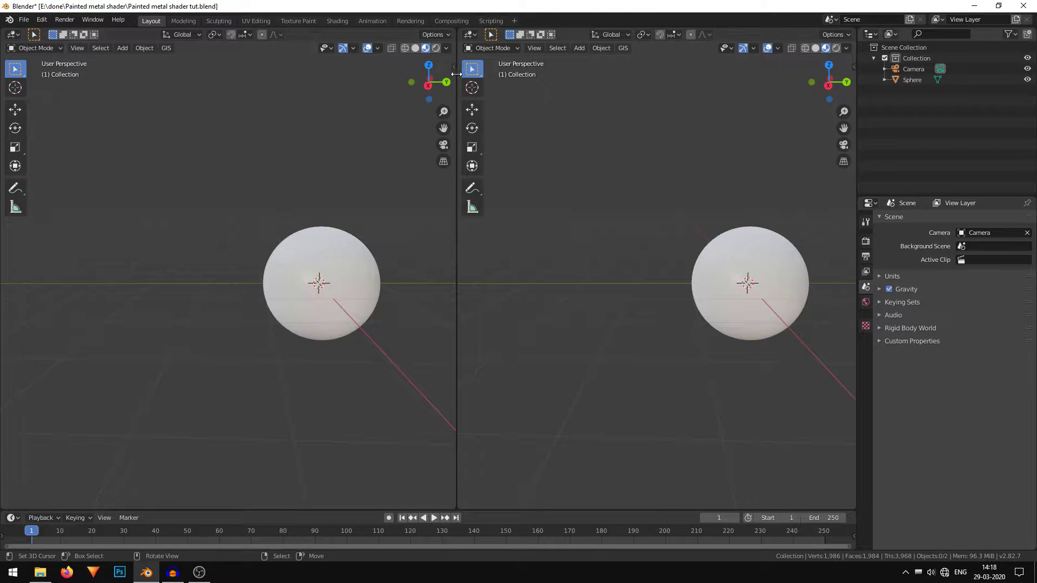
pyautogui.click(12, 34)
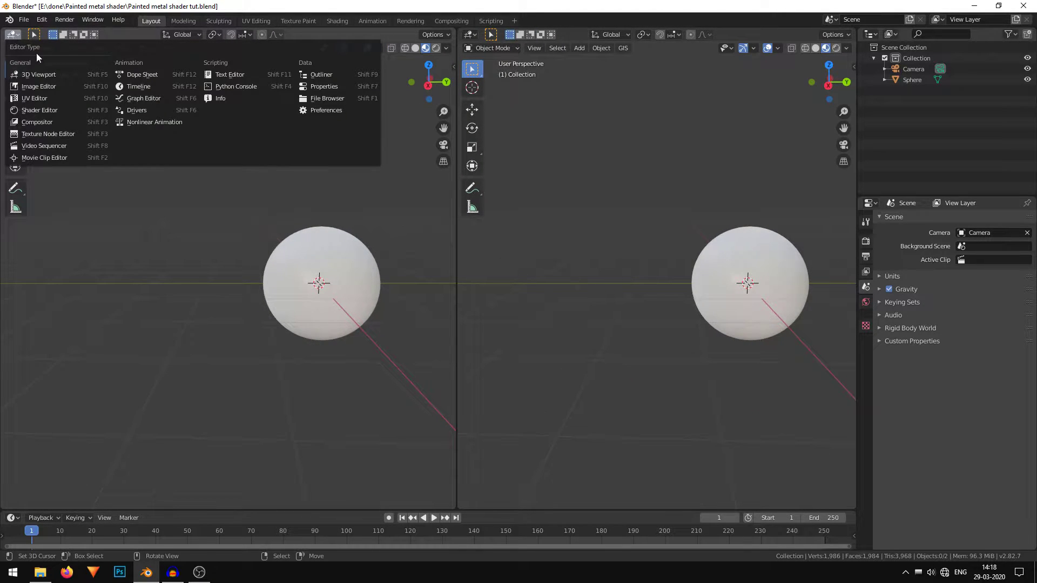
pyautogui.click(74, 110)
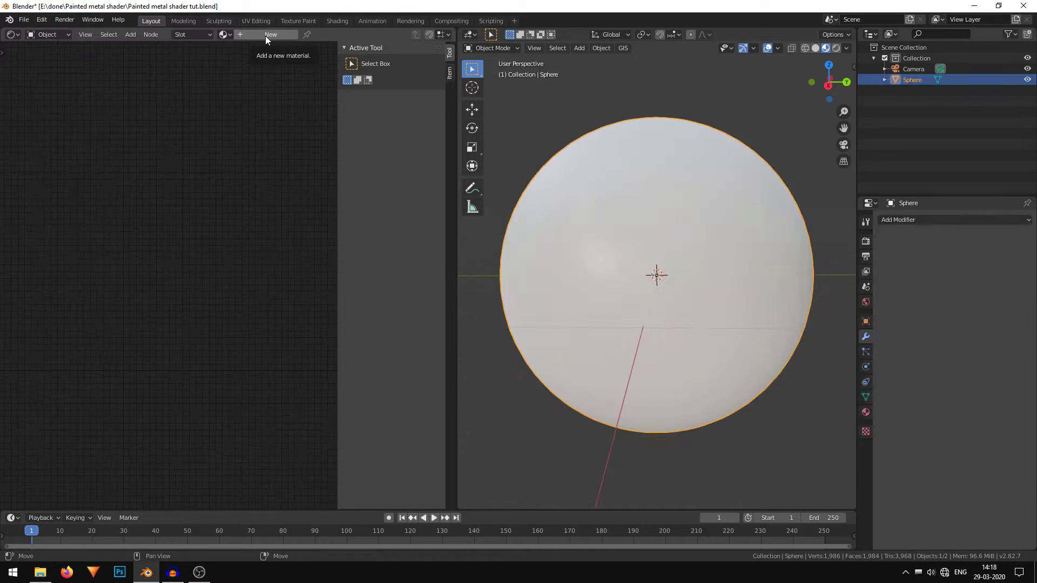
# Step: Create a new material on the sphere and shift its Principled BSDF node slightly away from the Material Output
pyautogui.click(265, 35)
pyautogui.scroll(3, 49, 242)
pyautogui.moveTo(71, 287); pyautogui.dragTo(217, 206, button='middle')
pyautogui.scroll(5, 217, 206)
pyautogui.moveTo(199, 113); pyautogui.dragTo(159, 108, button='middle')
pyautogui.moveTo(165, 122); pyautogui.dragTo(129, 102)
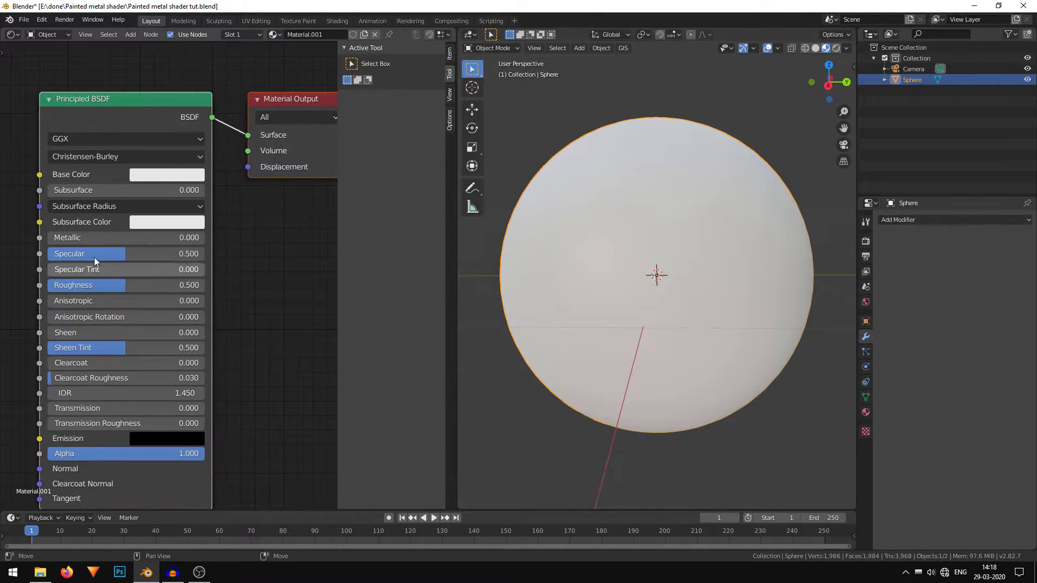
# Step: Hide the Shader Editor's sidebar and move the Principled BSDF well away from the Material Output to leave room between them
pyautogui.moveTo(97, 270); pyautogui.dragTo(114, 324, button='middle')
pyautogui.scroll(-7, 251, 330)
pyautogui.press('n')
pyautogui.moveTo(278, 209); pyautogui.dragTo(130, 212)
pyautogui.moveTo(244, 259); pyautogui.dragTo(283, 259, button='middle')
pyautogui.moveTo(291, 299); pyautogui.dragTo(267, 281, button='middle')
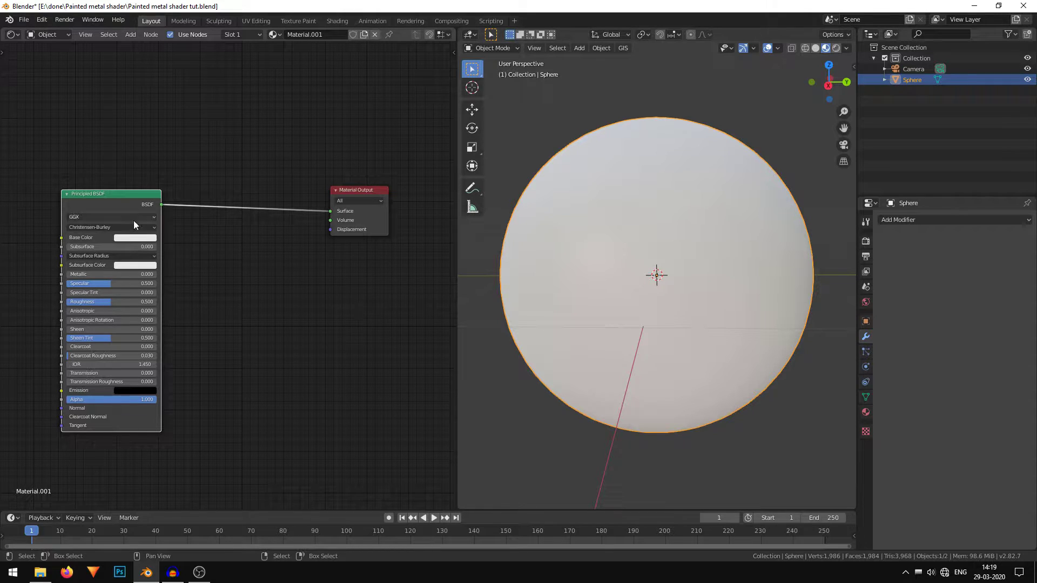
# Step: Duplicate the Principled BSDF node and place the copy directly below the original
pyautogui.moveTo(236, 239); pyautogui.dragTo(236, 225, button='middle')
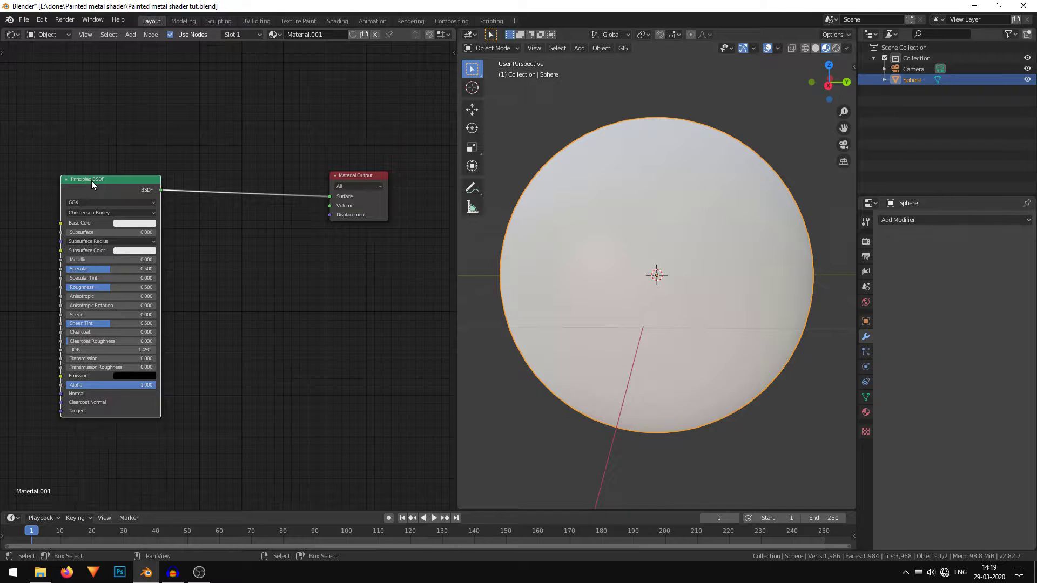
pyautogui.hotkey('shift', 'd')
pyautogui.click(264, 247)
pyautogui.scroll(-2, 263, 246)
pyautogui.moveTo(258, 216); pyautogui.dragTo(258, 204, button='middle')
pyautogui.moveTo(276, 255); pyautogui.dragTo(149, 390)
pyautogui.moveTo(219, 344); pyautogui.dragTo(190, 324, button='middle')
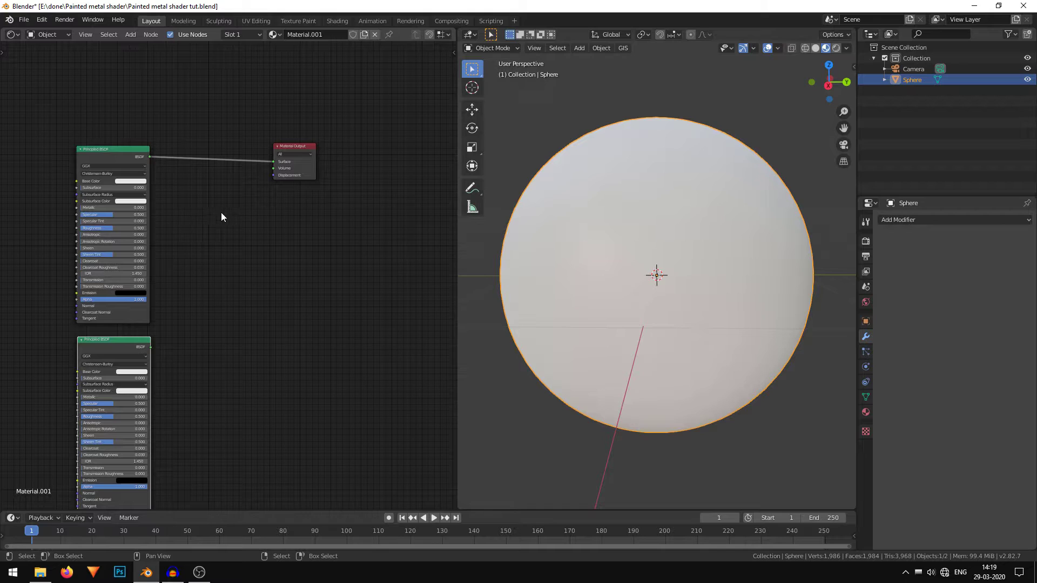
# Step: Insert a Mix Shader between the Principled BSDF and Material Output, and link the duplicated Principled BSDF to its second Shader input
pyautogui.hotkey('shift', 'a')
pyautogui.moveTo(196, 256)
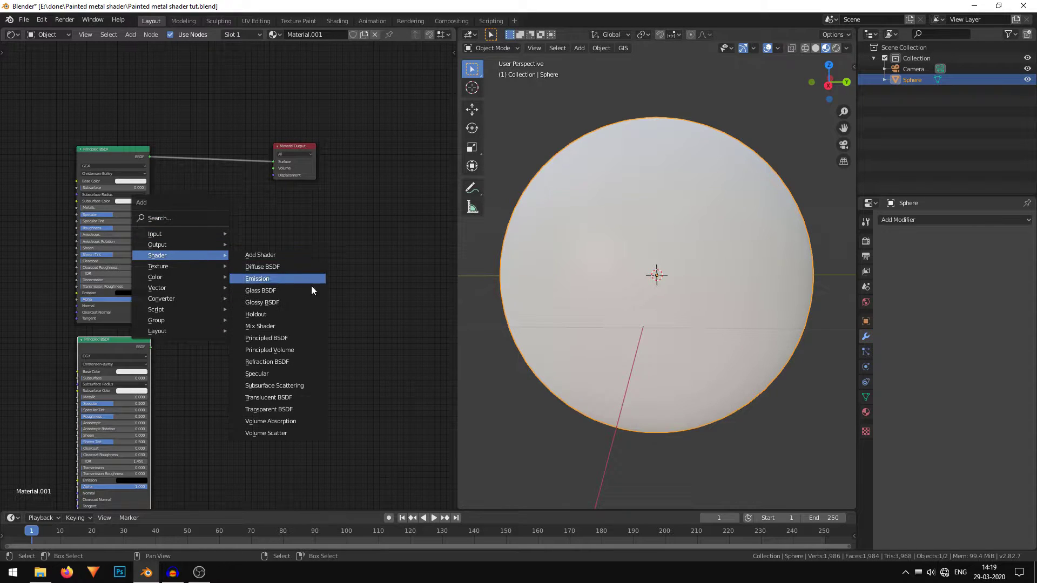
pyautogui.click(287, 326)
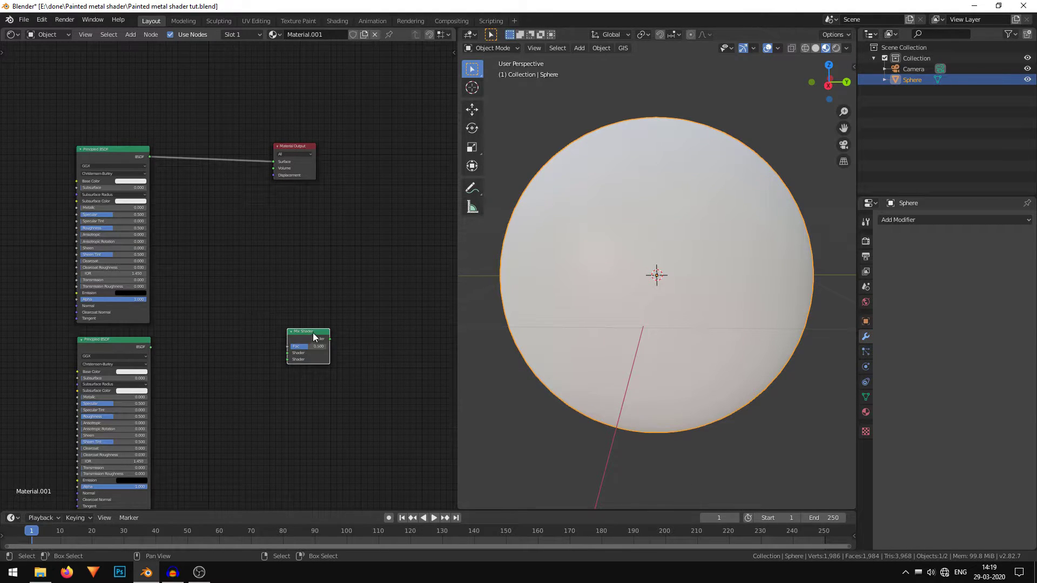
pyautogui.click(232, 162)
pyautogui.scroll(2, 203, 306)
pyautogui.moveTo(204, 305); pyautogui.dragTo(311, 347, button='middle')
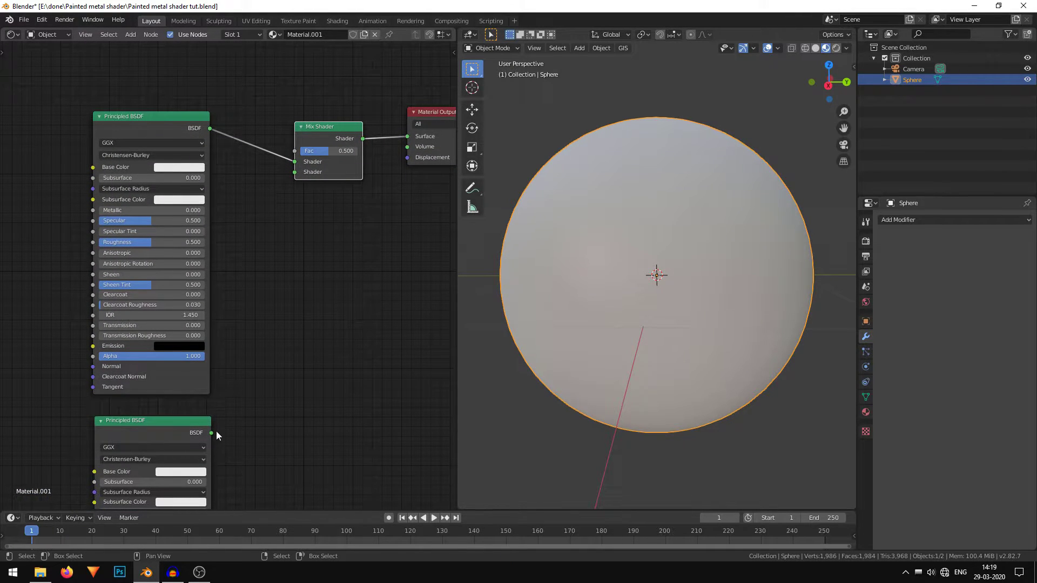
pyautogui.moveTo(213, 434); pyautogui.dragTo(296, 171)
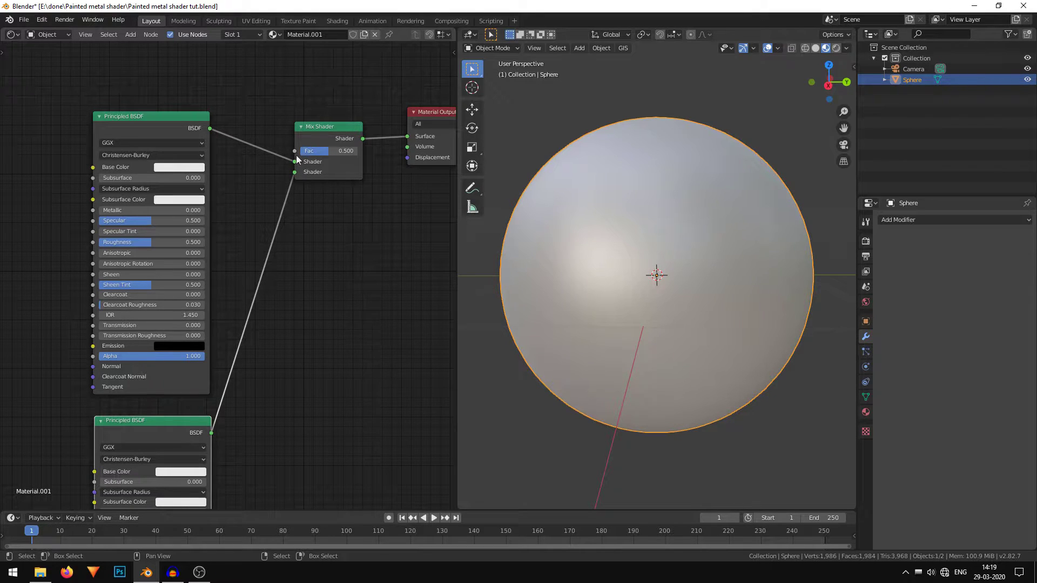
# Step: Move the Mix Shader node slightly upward and set its Fac to 0.575
pyautogui.scroll(-4, 288, 307)
pyautogui.moveTo(286, 310)
pyautogui.mouseDown(button='middle')
pyautogui.moveTo(288, 268)
pyautogui.moveTo(259, 372)
pyautogui.mouseUp(button='middle')
pyautogui.scroll(4, 273, 274)
pyautogui.scroll(2, 315, 291)
pyautogui.moveTo(315, 292); pyautogui.dragTo(306, 423, button='middle')
pyautogui.click(306, 295)
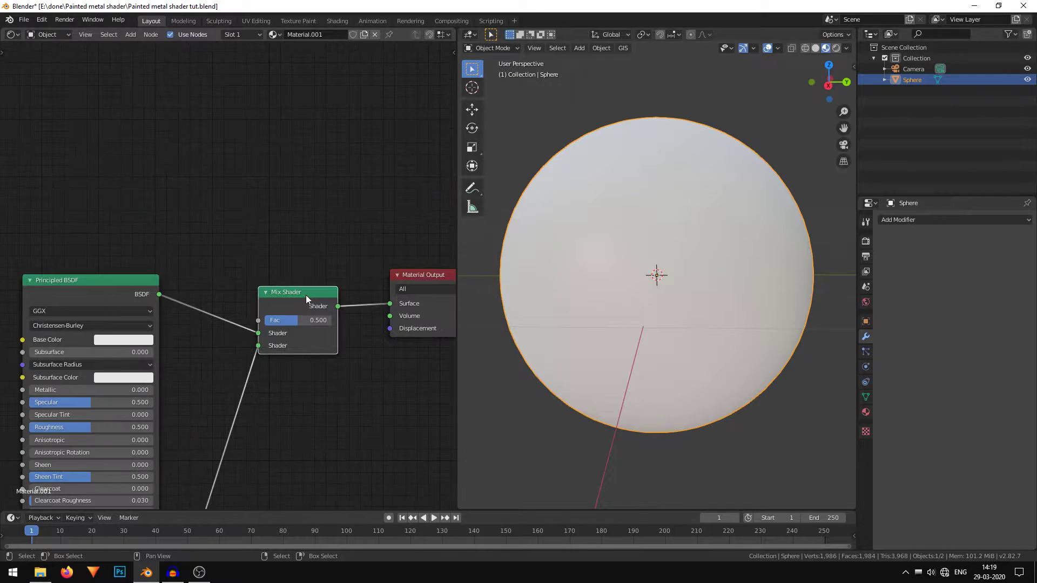
pyautogui.moveTo(305, 295); pyautogui.dragTo(305, 274)
pyautogui.scroll(-1, 243, 295)
pyautogui.scroll(2, 248, 296)
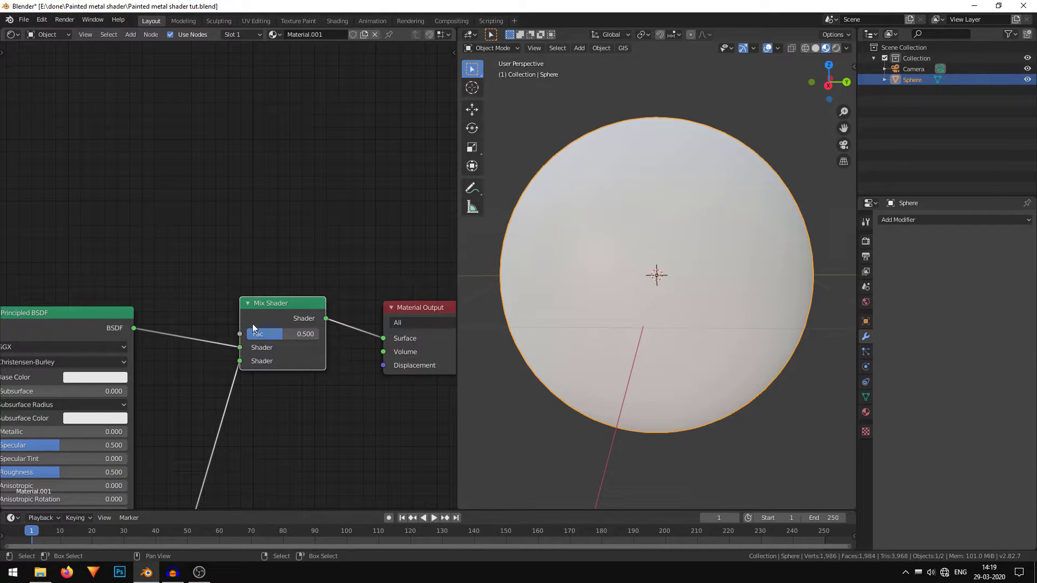
pyautogui.moveTo(267, 306)
pyautogui.mouseDown()
pyautogui.moveTo(266, 281)
pyautogui.moveTo(274, 309)
pyautogui.mouseUp()
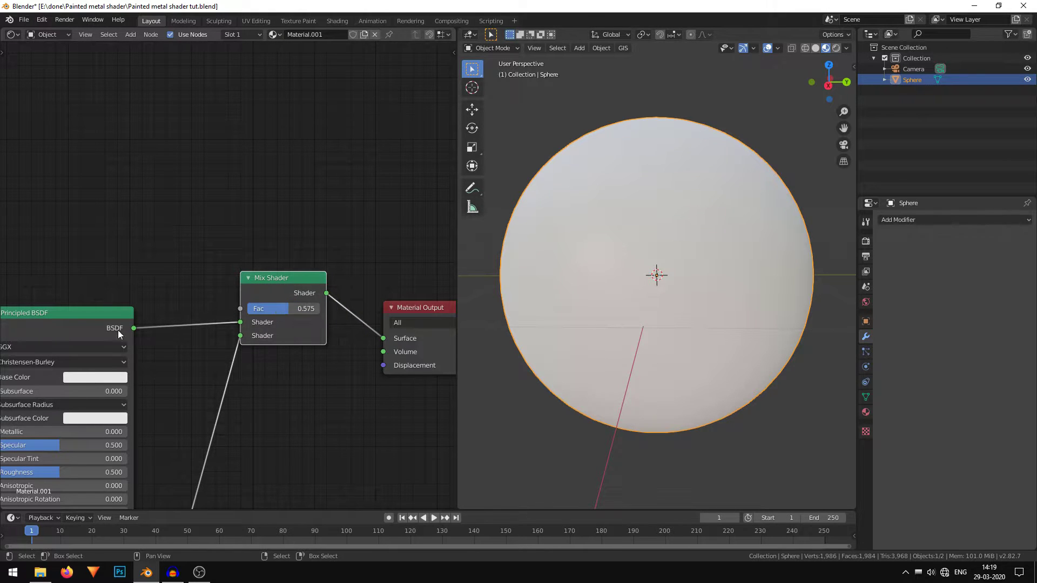
# Step: Set the lower Principled BSDF's Base Color to black
pyautogui.scroll(-2, 122, 342)
pyautogui.moveTo(122, 342); pyautogui.dragTo(162, 58, button='middle')
pyautogui.scroll(2, 212, 273)
pyautogui.moveTo(212, 274); pyautogui.dragTo(254, 169, button='middle')
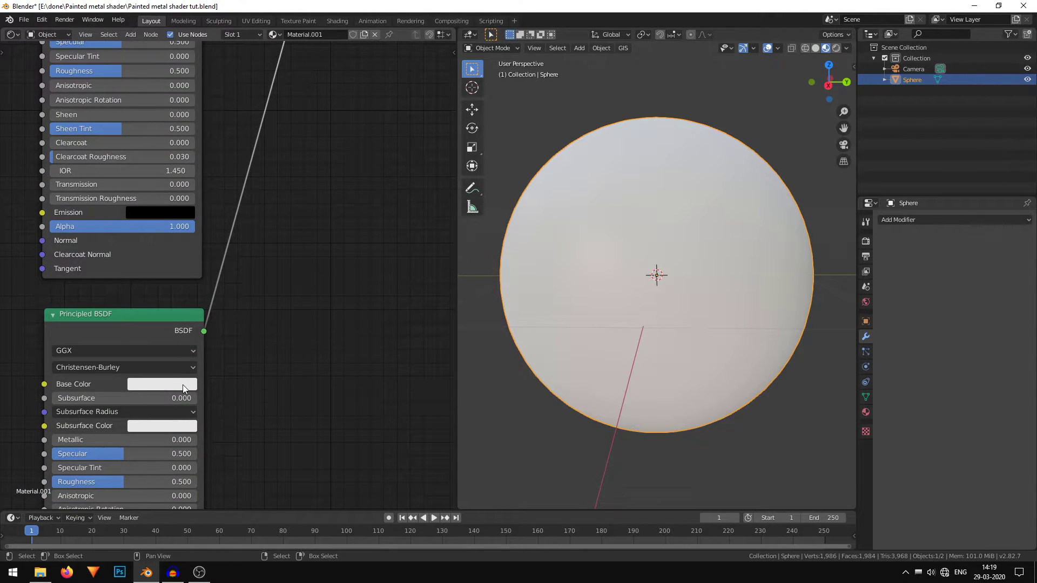
pyautogui.click(182, 385)
pyautogui.moveTo(242, 244); pyautogui.dragTo(242, 290)
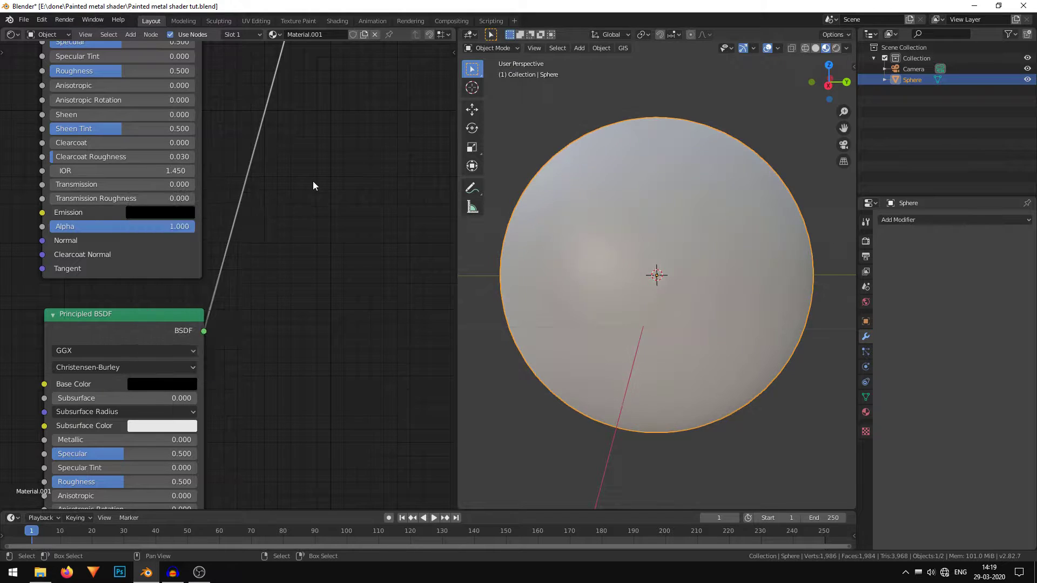
# Step: Lower the Mix Shader's Fac to 0.000
pyautogui.scroll(-2, 316, 164)
pyautogui.moveTo(317, 162); pyautogui.dragTo(225, 429, button='middle')
pyautogui.scroll(1, 305, 463)
pyautogui.moveTo(247, 303); pyautogui.dragTo(208, 303)
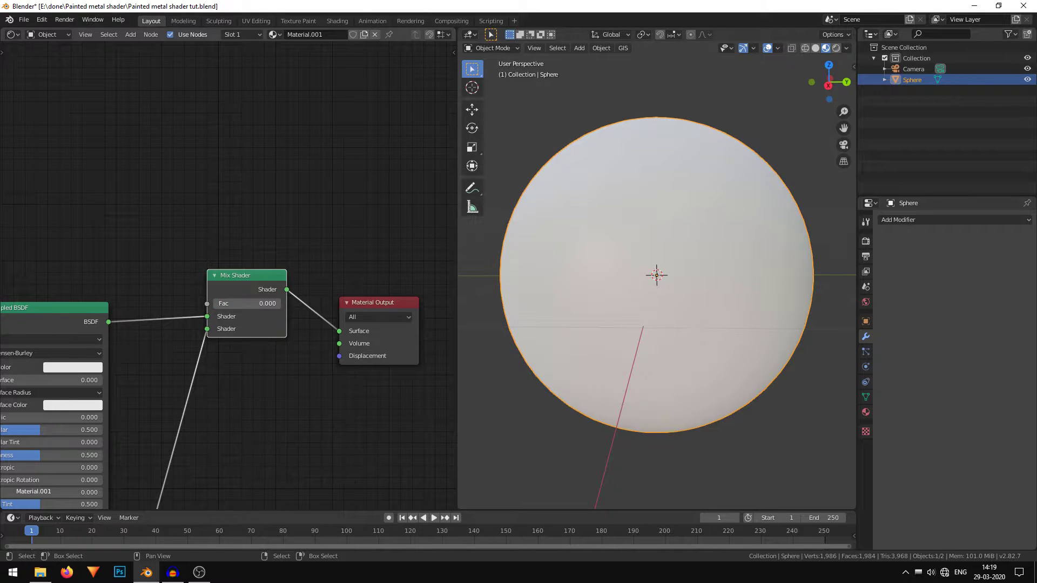
# Step: Raise the Mix Shader's Fac to 1.000
pyautogui.moveTo(94, 251); pyautogui.dragTo(184, 163, button='middle')
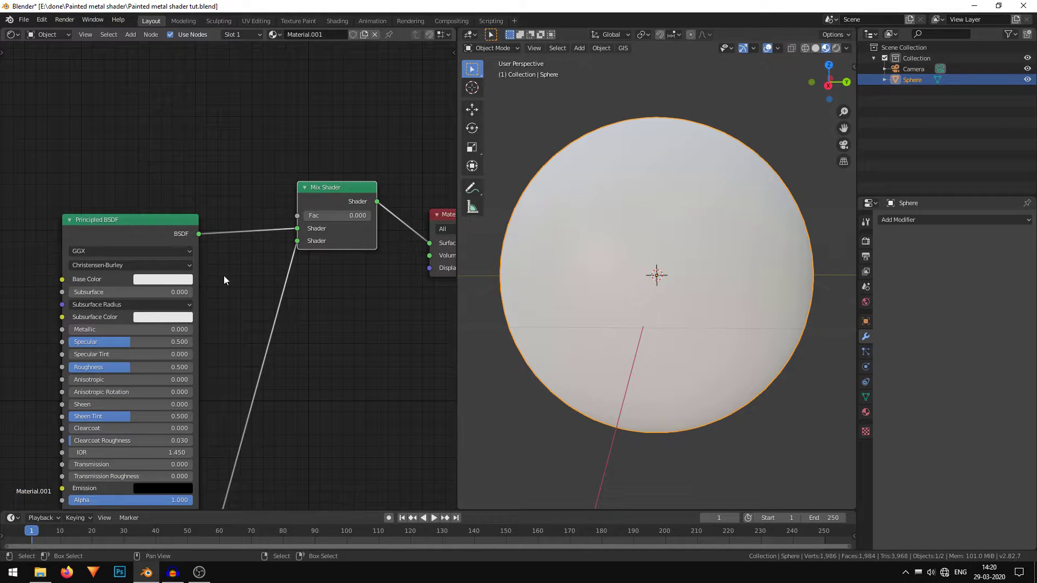
pyautogui.moveTo(316, 222); pyautogui.dragTo(384, 221)
pyautogui.scroll(-5, 297, 447)
pyautogui.moveTo(297, 447); pyautogui.dragTo(293, 321, button='middle')
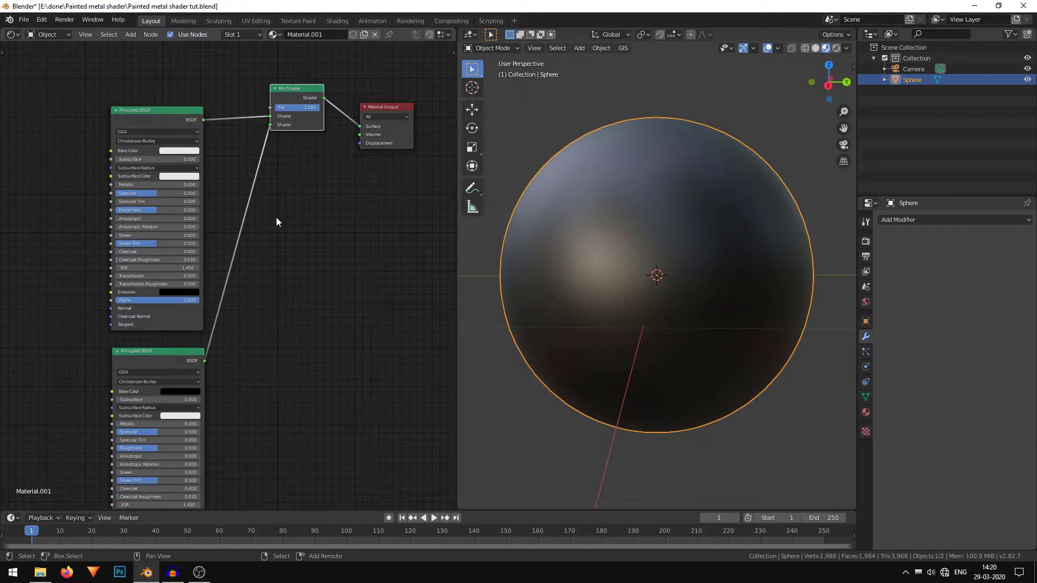
# Step: Set the Mix Shader's Fac to 0.517 for a roughly even blend of both shaders
pyautogui.moveTo(277, 218); pyautogui.dragTo(222, 383, button='middle')
pyautogui.scroll(2, 218, 229)
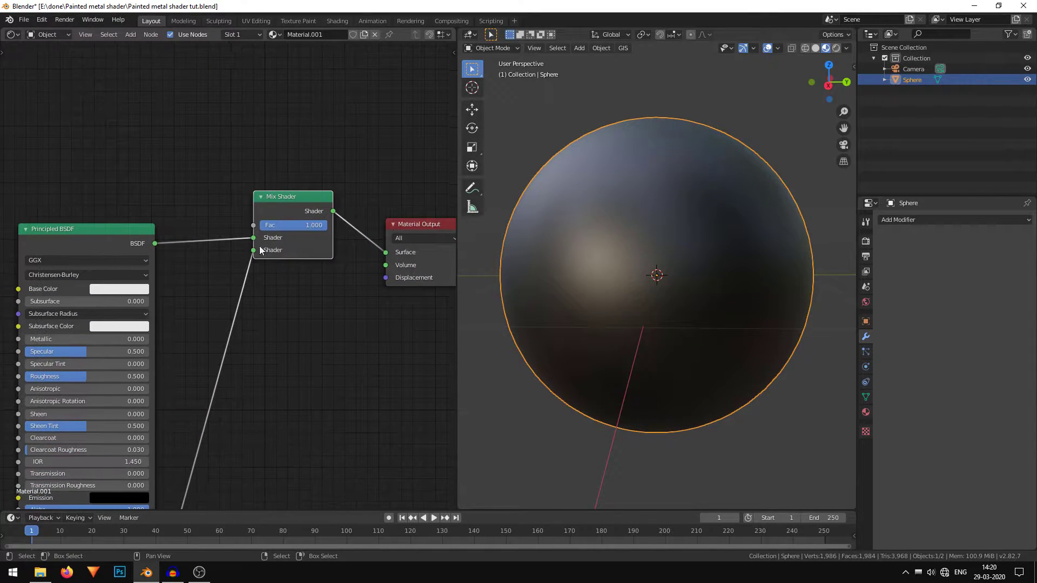
pyautogui.moveTo(318, 224); pyautogui.dragTo(280, 225)
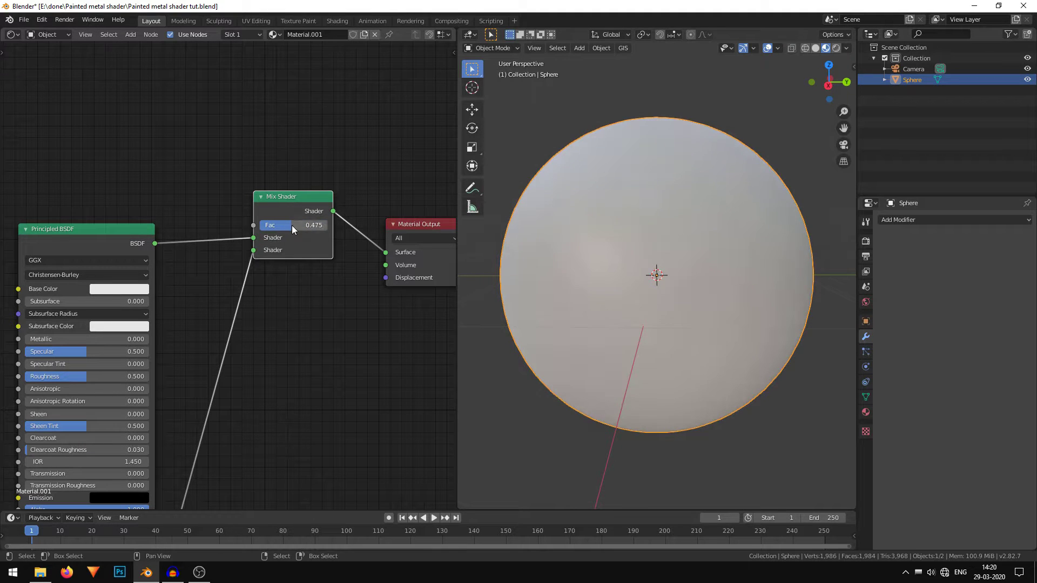
pyautogui.moveTo(298, 226); pyautogui.dragTo(300, 226)
# Step: Add a Noise Texture node and place it above the upper Principled BSDF
pyautogui.moveTo(270, 103); pyautogui.dragTo(300, 135, button='middle')
pyautogui.scroll(-4, 275, 135)
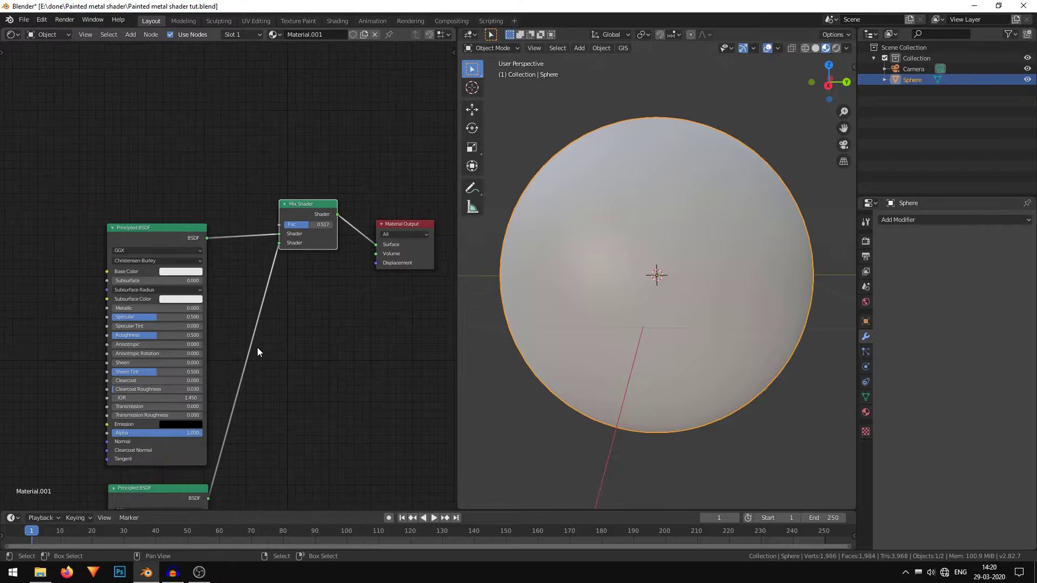
pyautogui.moveTo(257, 359); pyautogui.dragTo(273, 376, button='middle')
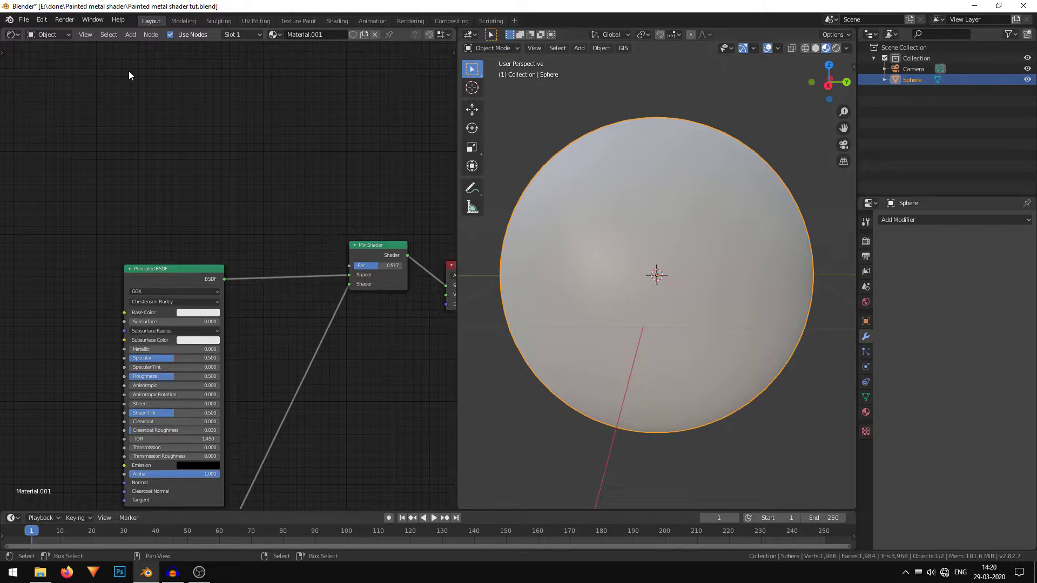
pyautogui.hotkey('shift', 'a')
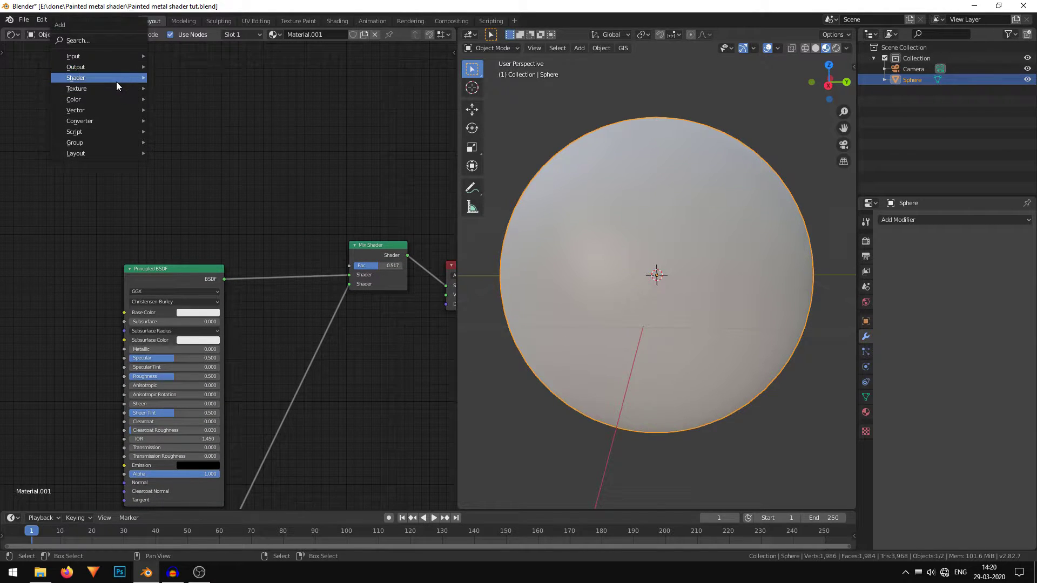
pyautogui.moveTo(132, 90)
pyautogui.click(182, 183)
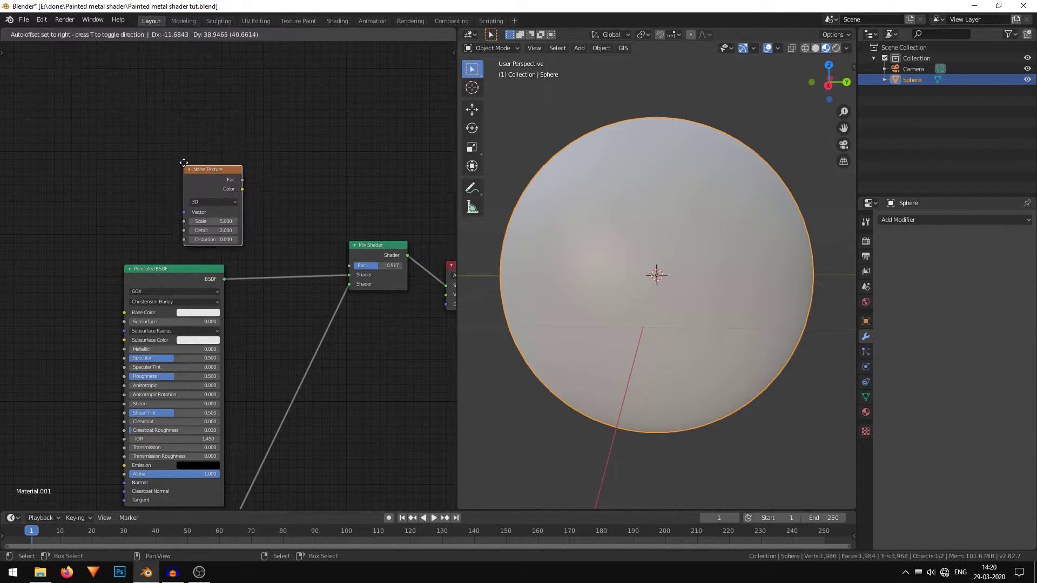
pyautogui.click(203, 155)
pyautogui.scroll(2, 235, 138)
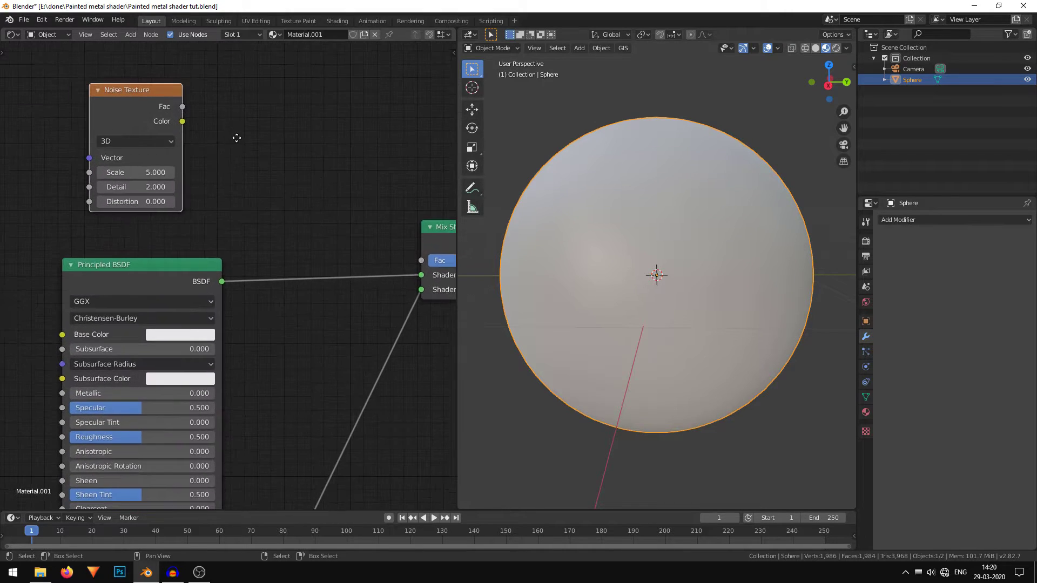
pyautogui.moveTo(138, 230); pyautogui.dragTo(100, 232)
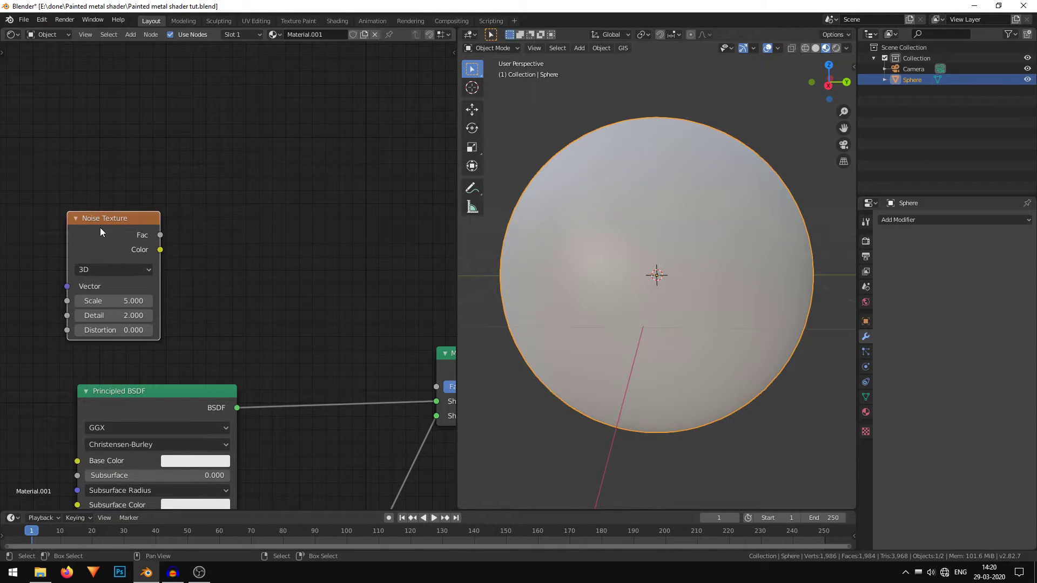
pyautogui.moveTo(305, 160); pyautogui.dragTo(292, 165, button='middle')
pyautogui.moveTo(114, 228); pyautogui.dragTo(126, 223)
# Step: Add a ColorRamp node beside the Noise Texture and link the noise's Fac output to the ramp's Fac input
pyautogui.hotkey('shift', 'a')
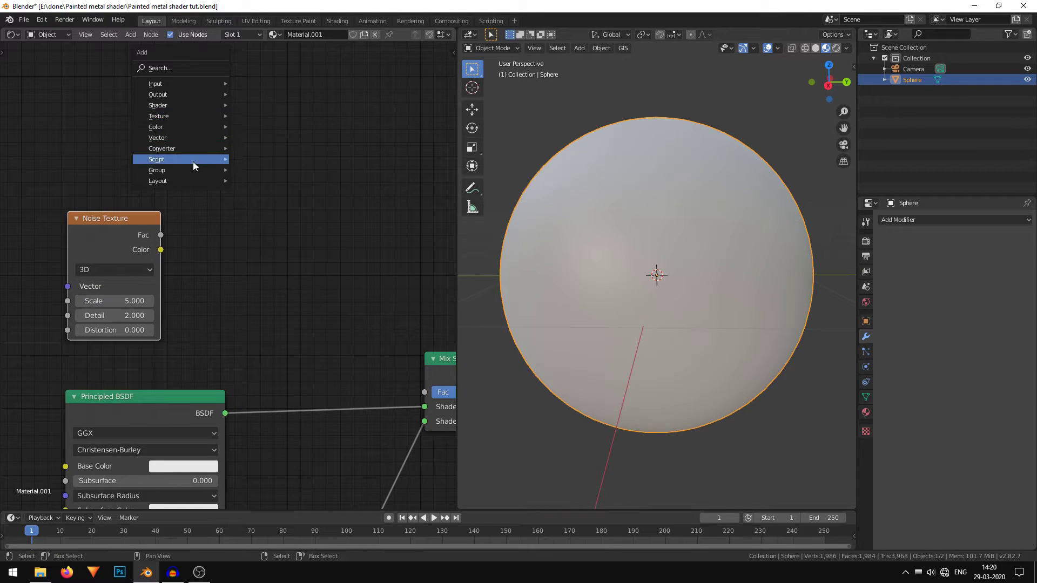
pyautogui.moveTo(202, 147)
pyautogui.click(254, 171)
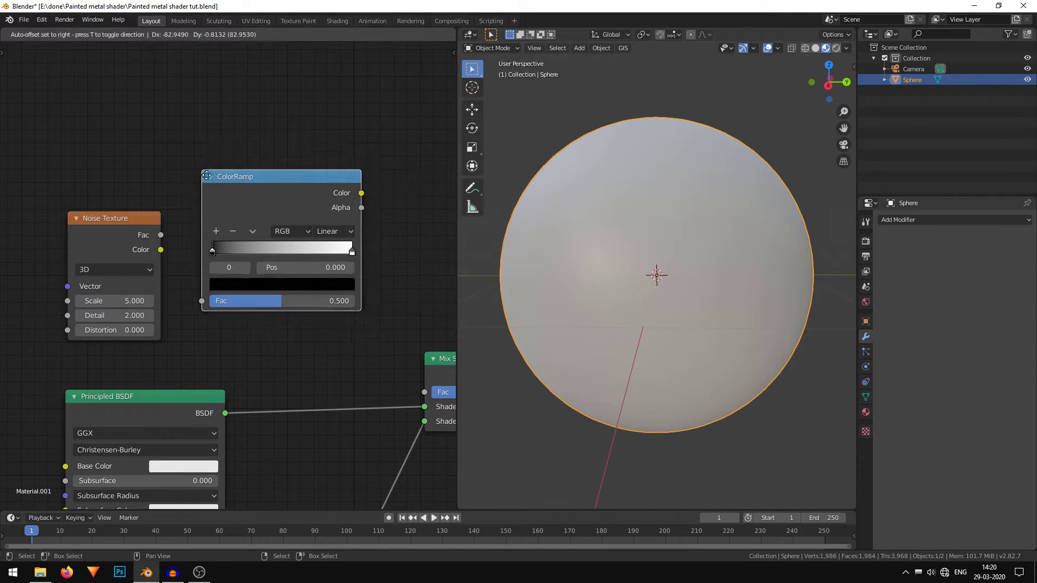
pyautogui.click(208, 174)
pyautogui.moveTo(161, 226); pyautogui.dragTo(139, 219)
pyautogui.moveTo(212, 265)
pyautogui.mouseDown()
pyautogui.moveTo(198, 300)
pyautogui.moveTo(212, 302)
pyautogui.mouseUp()
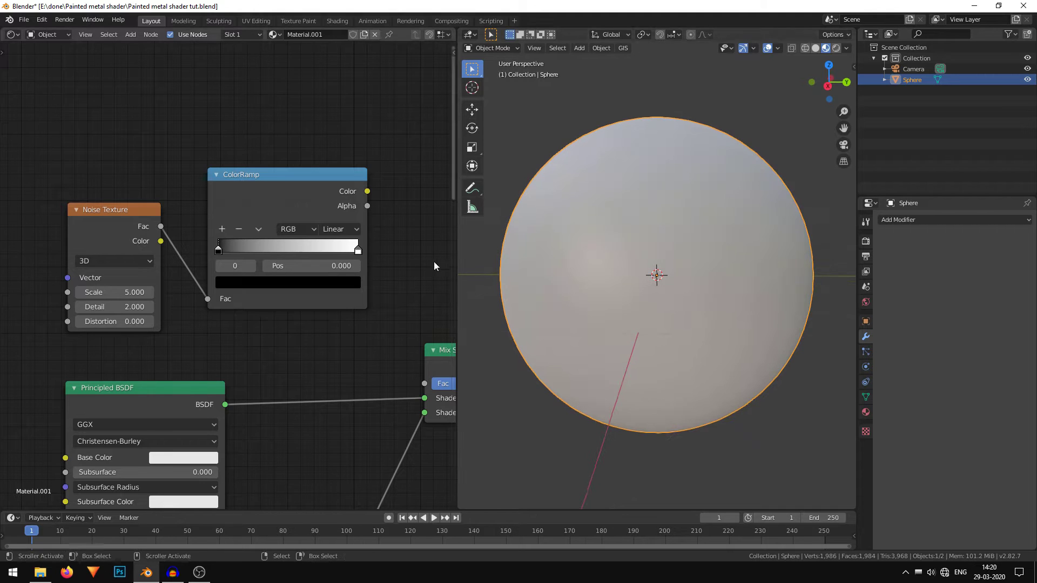
# Step: Link the ColorRamp's Color output to the Mix Shader's Fac and move the Noise Texture node slightly upward
pyautogui.moveTo(430, 251); pyautogui.dragTo(332, 242, button='middle')
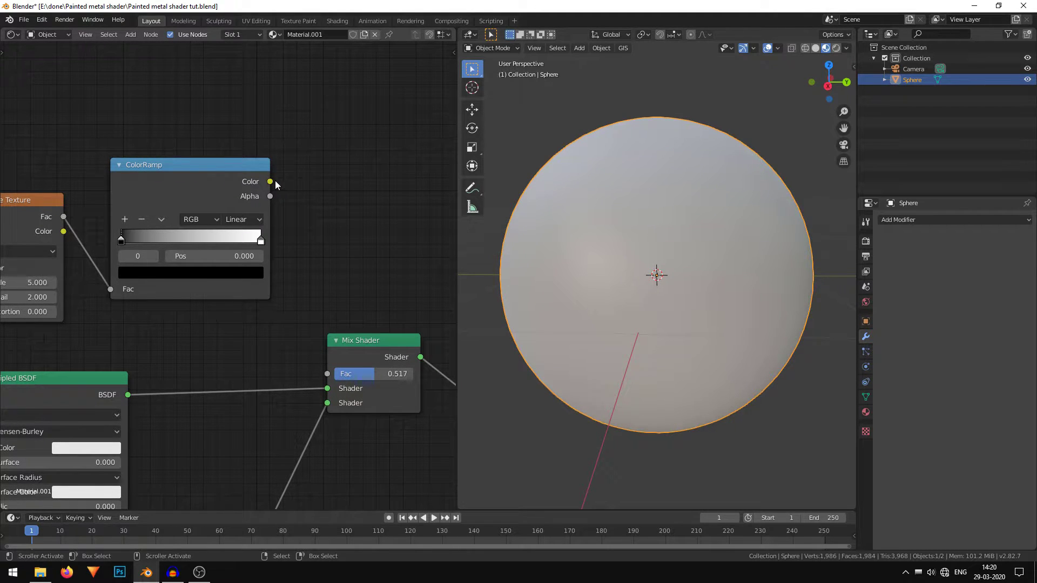
pyautogui.moveTo(271, 182)
pyautogui.mouseDown()
pyautogui.moveTo(400, 229)
pyautogui.moveTo(285, 370)
pyautogui.moveTo(328, 375)
pyautogui.mouseUp()
pyautogui.scroll(-3, 353, 209)
pyautogui.moveTo(353, 210); pyautogui.dragTo(396, 180, button='middle')
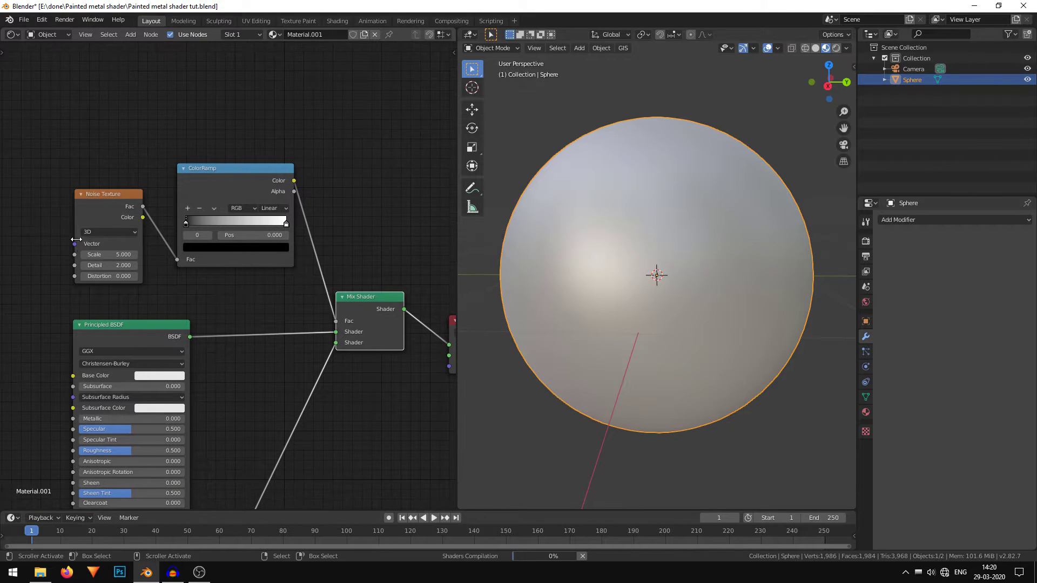
pyautogui.moveTo(90, 212); pyautogui.dragTo(86, 196)
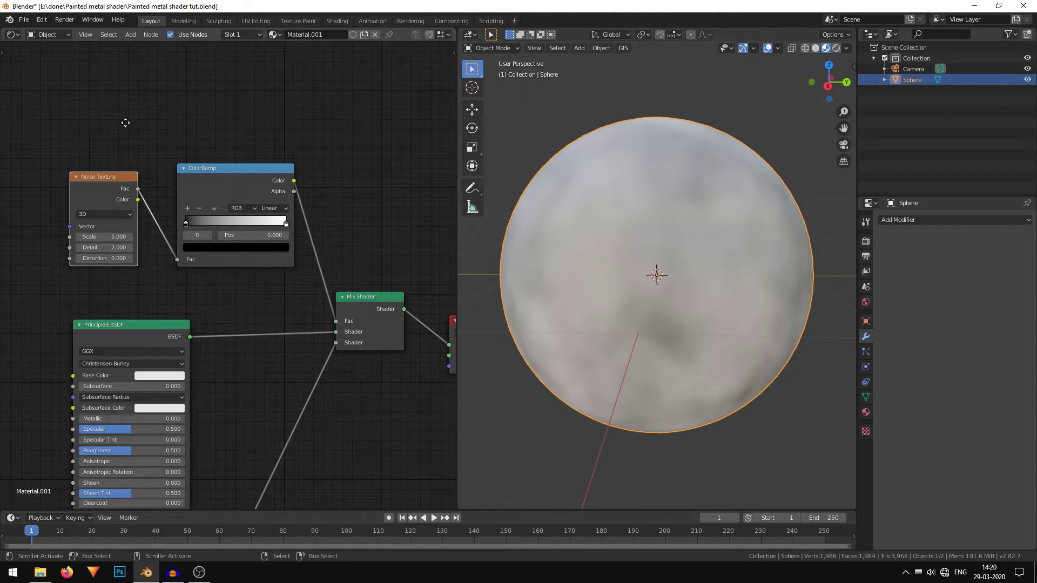
pyautogui.moveTo(123, 121); pyautogui.dragTo(158, 93, button='middle')
# Step: Set the Noise Texture's Detail to 16
pyautogui.moveTo(723, 309)
pyautogui.mouseDown(button='middle')
pyautogui.moveTo(614, 222)
pyautogui.moveTo(682, 307)
pyautogui.moveTo(755, 137)
pyautogui.mouseUp(button='middle')
pyautogui.moveTo(264, 260); pyautogui.dragTo(268, 259, button='middle')
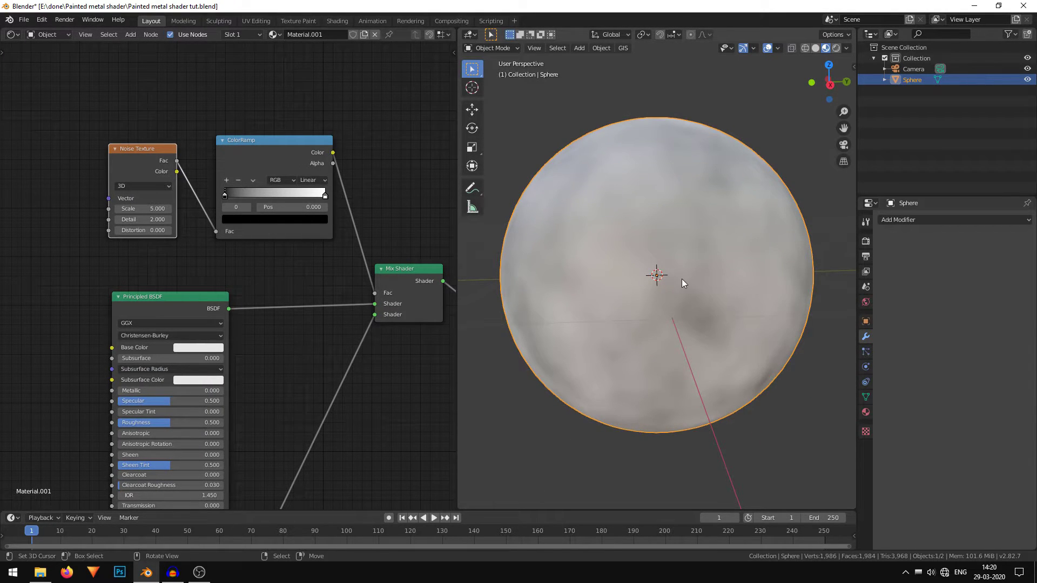
pyautogui.moveTo(682, 278); pyautogui.dragTo(601, 215, button='middle')
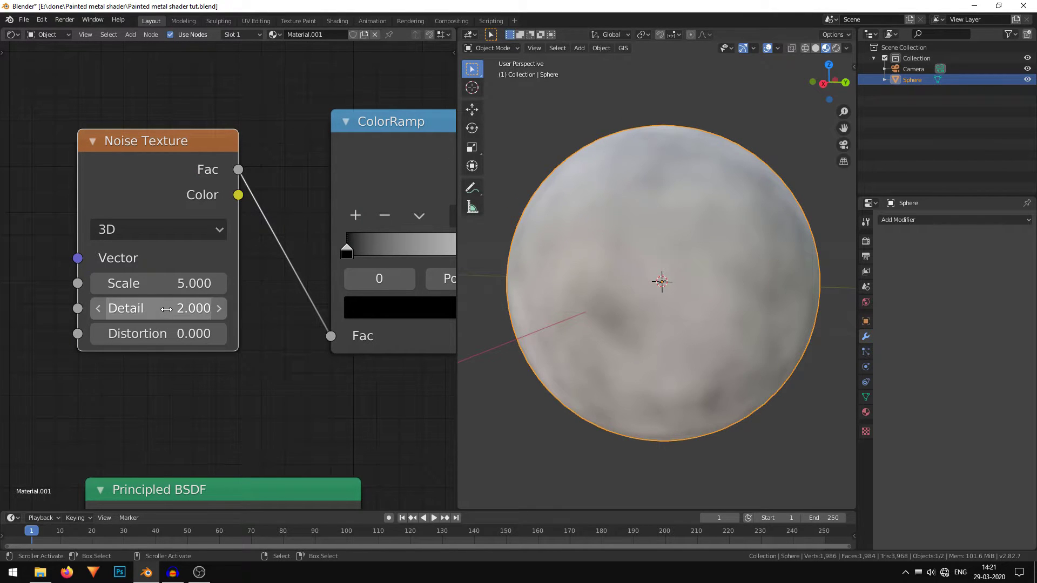
pyautogui.click(167, 309)
pyautogui.write('16')
pyautogui.press('Return')
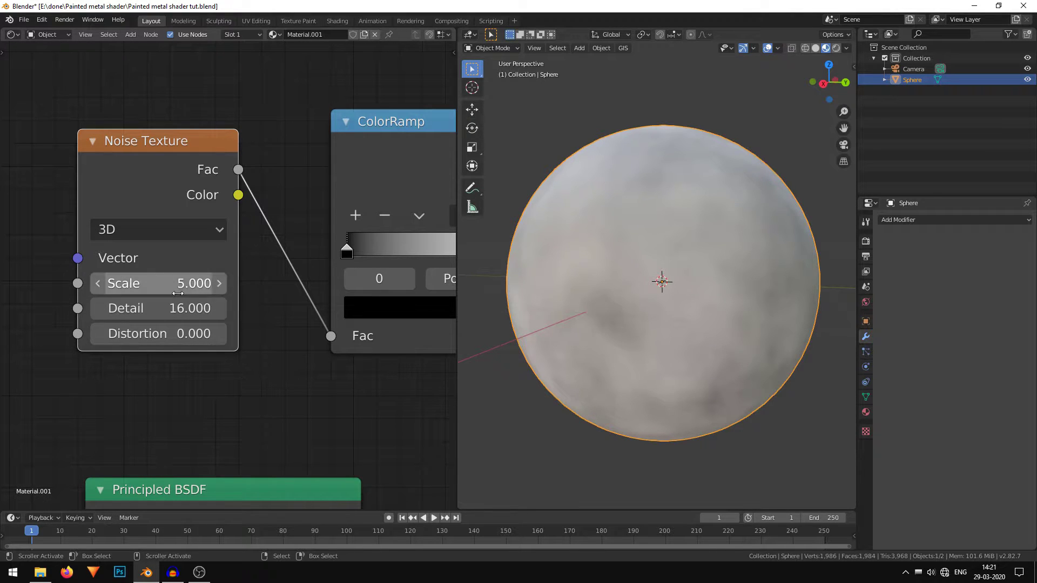
# Step: Set the Noise Texture's Scale to 3
pyautogui.moveTo(179, 283)
pyautogui.mouseDown()
pyautogui.moveTo(208, 284)
pyautogui.moveTo(165, 284)
pyautogui.mouseUp()
pyautogui.click(165, 287)
pyautogui.write('3.1')
pyautogui.press('BackSpace')
pyautogui.press('BackSpace')
pyautogui.press('Return')
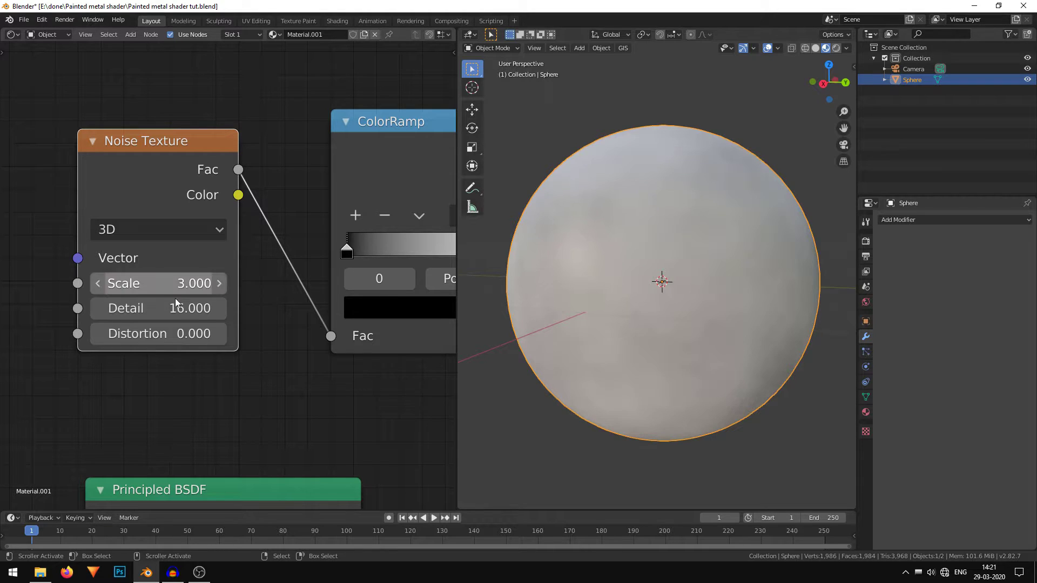
# Step: Move the ColorRamp's black and white stops close together near the middle of the gradient to sharpen the patch edges
pyautogui.scroll(-4, 304, 383)
pyautogui.moveTo(303, 383); pyautogui.dragTo(244, 414, button='middle')
pyautogui.scroll(3, 232, 385)
pyautogui.moveTo(245, 374); pyautogui.dragTo(238, 367)
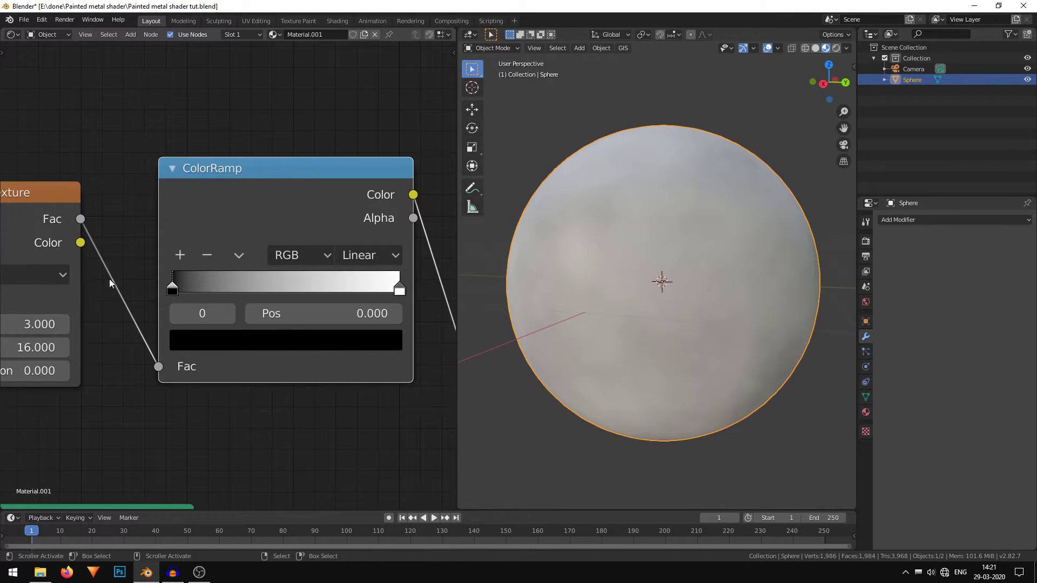
pyautogui.moveTo(173, 290)
pyautogui.mouseDown()
pyautogui.moveTo(301, 291)
pyautogui.moveTo(257, 291)
pyautogui.mouseUp()
pyautogui.moveTo(403, 292); pyautogui.dragTo(276, 302)
pyautogui.click(258, 291)
pyautogui.moveTo(272, 292); pyautogui.dragTo(279, 293)
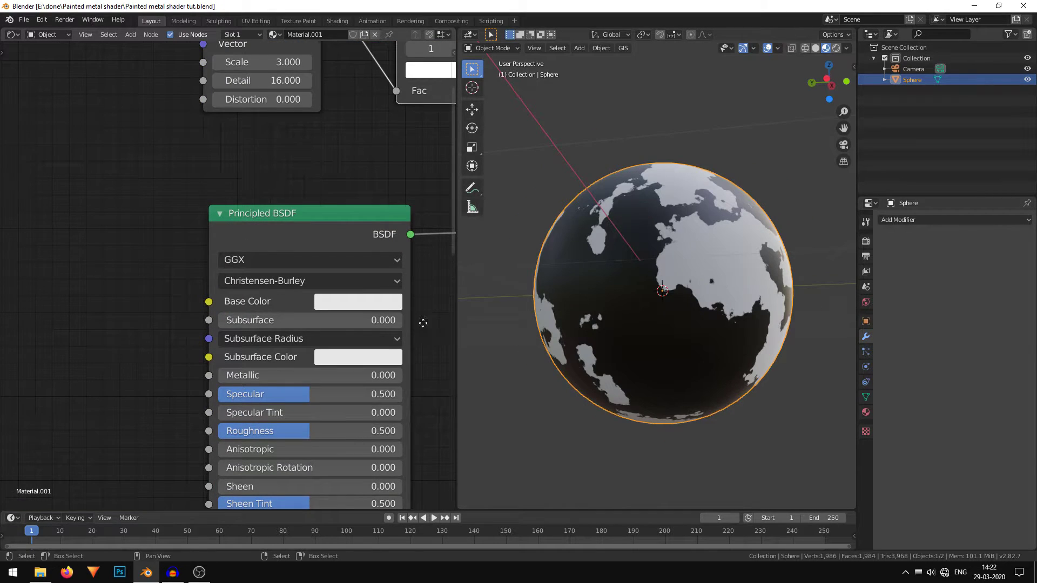
# Step: Set the upper Principled BSDF's Base Color to pure white
pyautogui.moveTo(419, 323); pyautogui.dragTo(374, 216, button='middle')
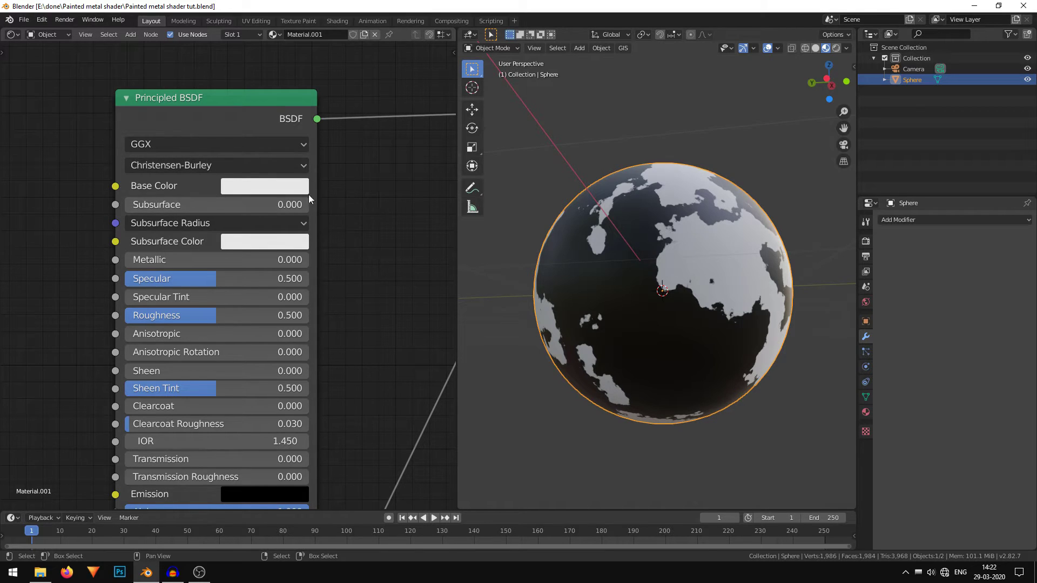
pyautogui.click(243, 185)
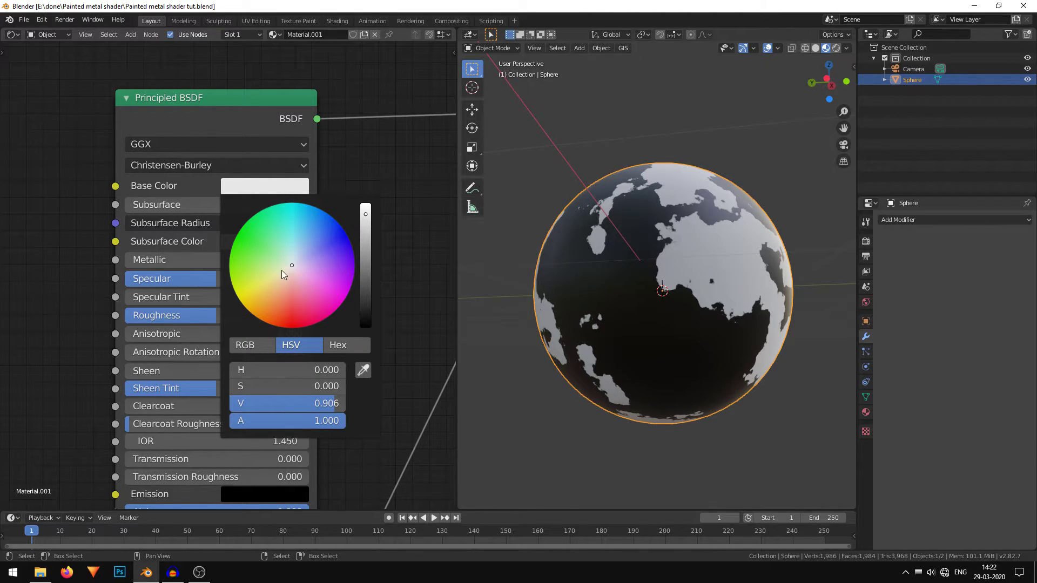
pyautogui.moveTo(365, 218); pyautogui.dragTo(366, 199)
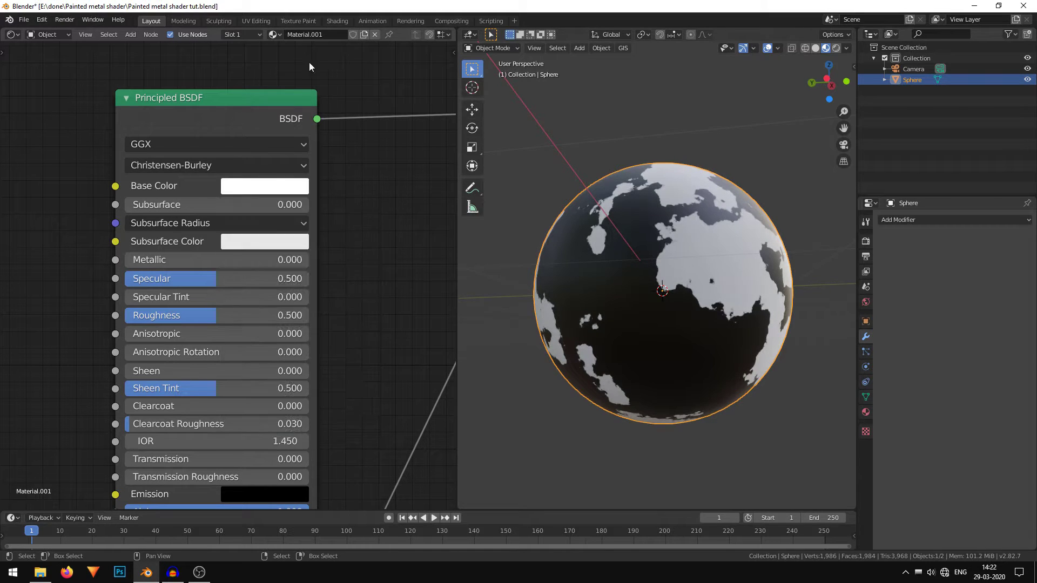
# Step: Set the upper Principled BSDF's Specular and Metallic both to 1.000
pyautogui.moveTo(306, 310); pyautogui.dragTo(326, 305, button='middle')
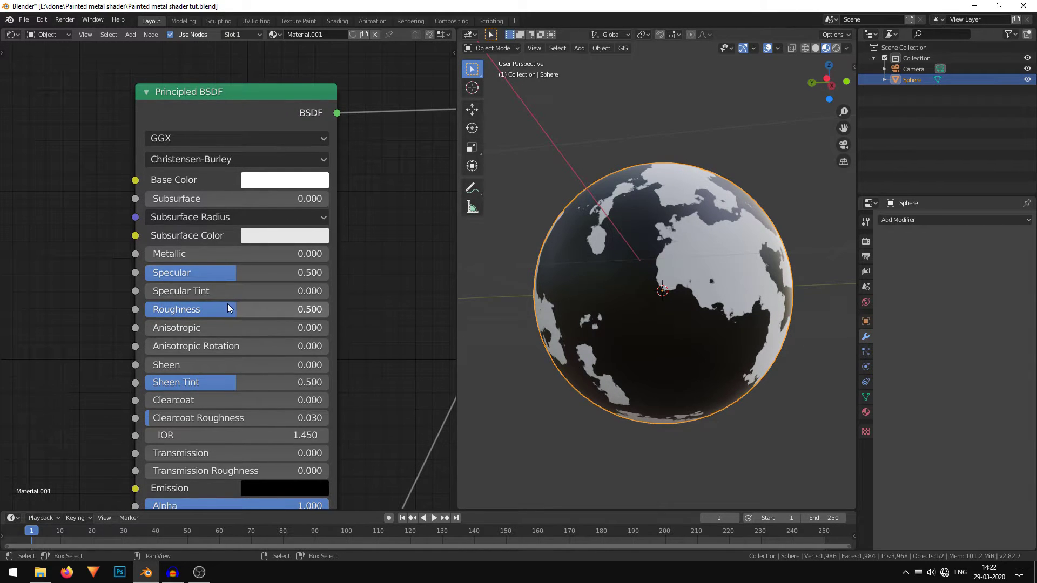
pyautogui.moveTo(228, 276); pyautogui.dragTo(334, 261)
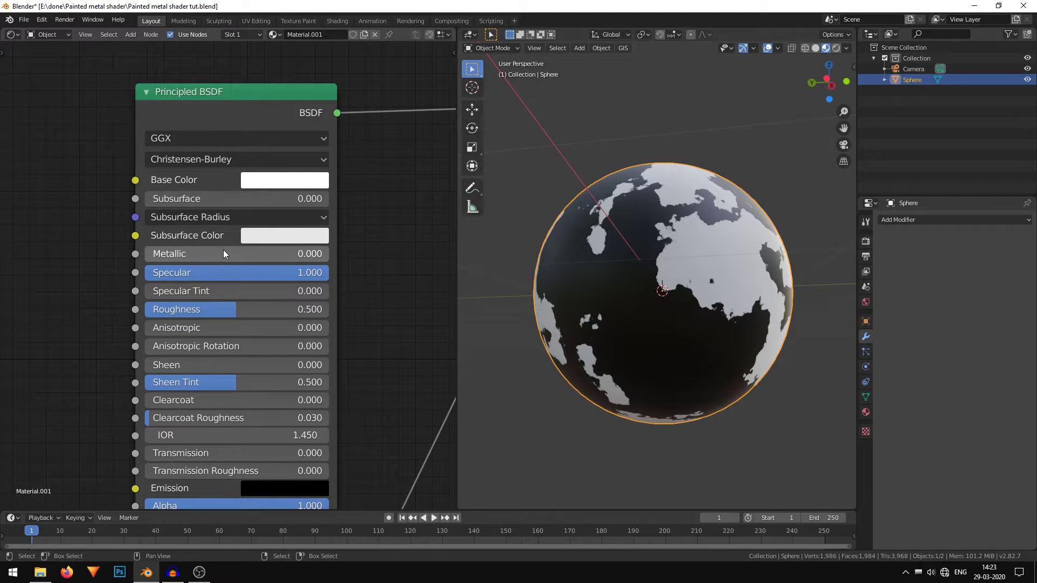
pyautogui.moveTo(200, 253); pyautogui.dragTo(378, 259)
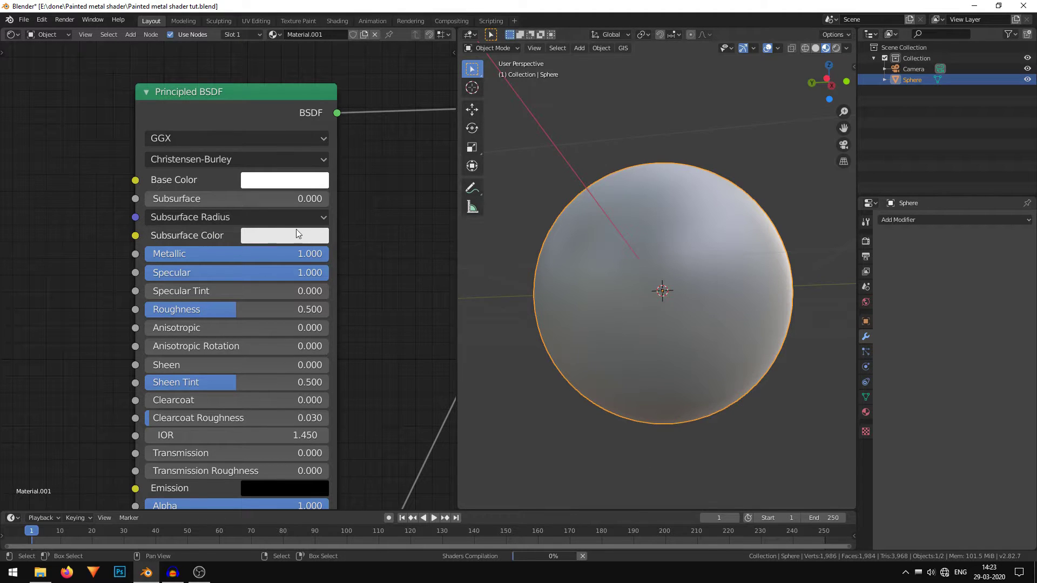
# Step: Lower the upper Principled BSDF's Roughness to make the bare metal patches more reflective
pyautogui.moveTo(694, 334); pyautogui.dragTo(532, 303, button='middle')
pyautogui.scroll(2, 405, 331)
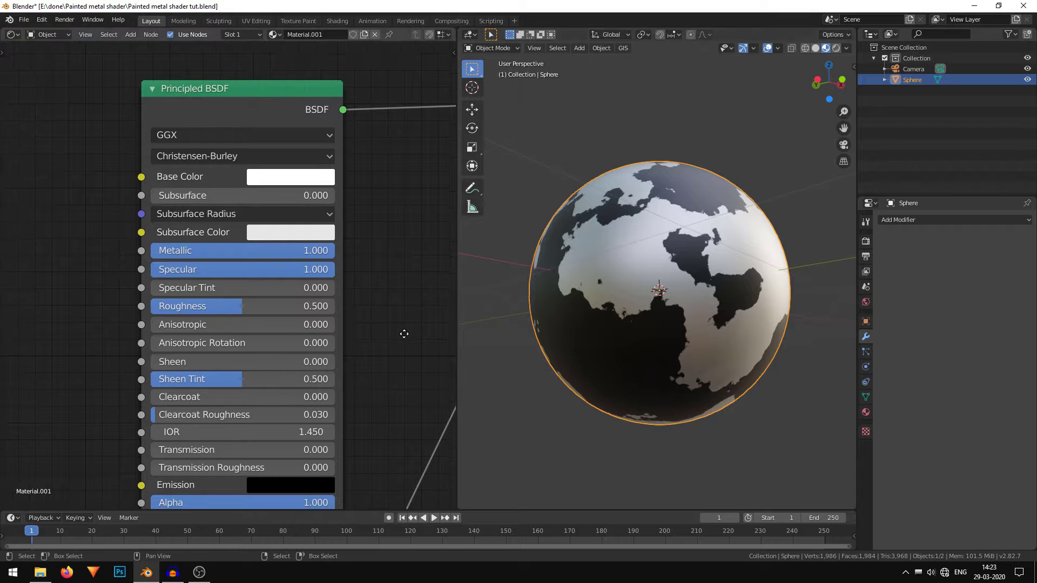
pyautogui.moveTo(274, 309); pyautogui.dragTo(206, 309)
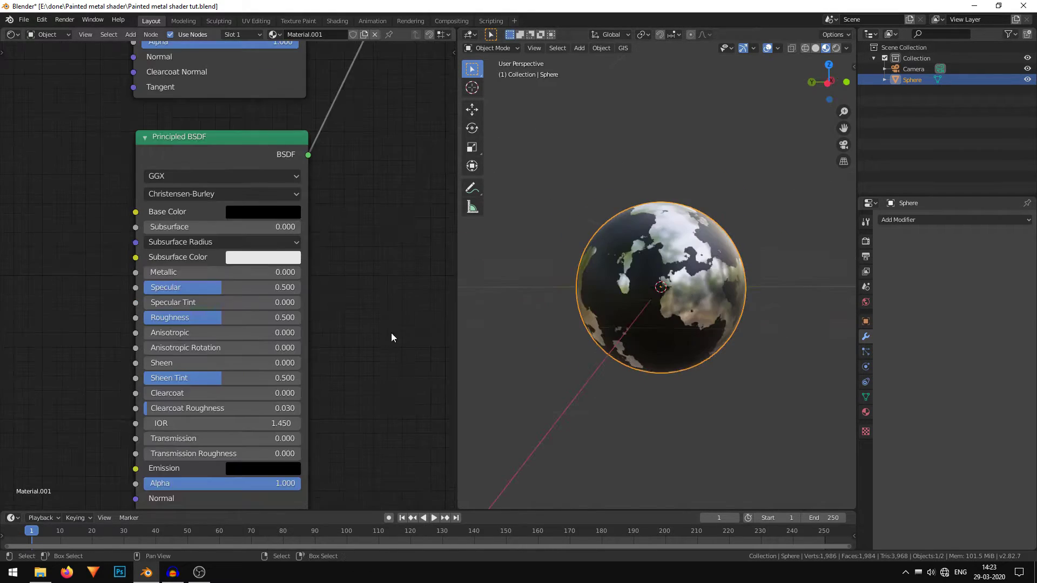
# Step: Set the lower Principled BSDF's Roughness to 0.000 and its Specular to 1.000
pyautogui.moveTo(394, 333); pyautogui.dragTo(384, 326, button='middle')
pyautogui.moveTo(380, 272); pyautogui.dragTo(386, 275, button='middle')
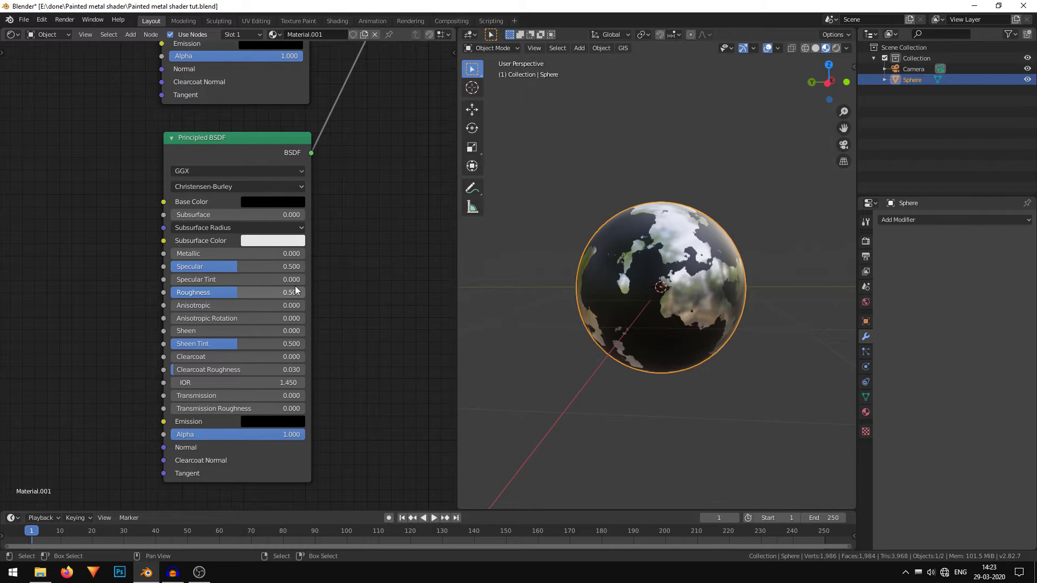
pyautogui.moveTo(294, 294); pyautogui.dragTo(173, 294)
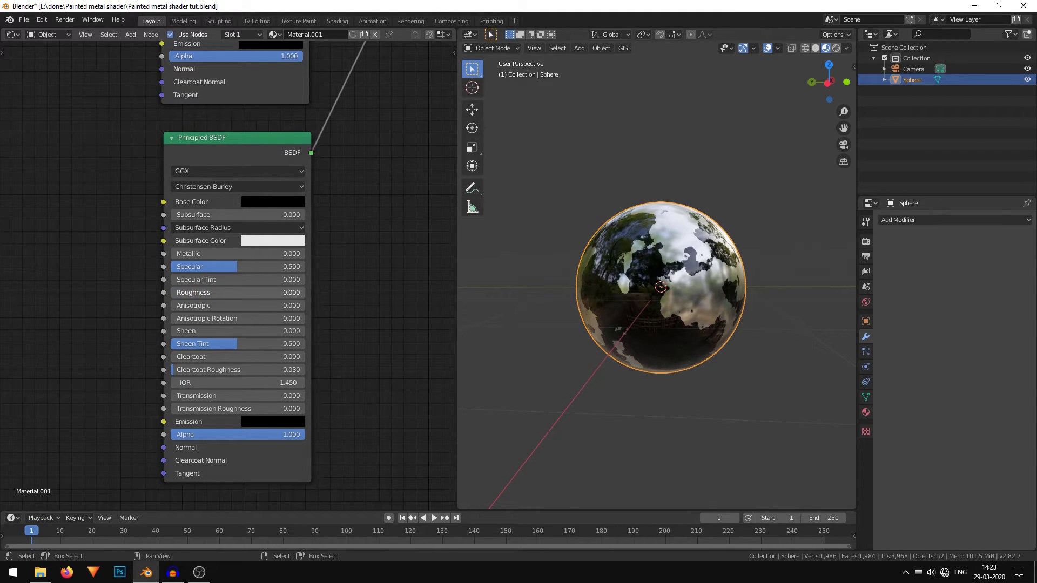
pyautogui.scroll(5, 546, 318)
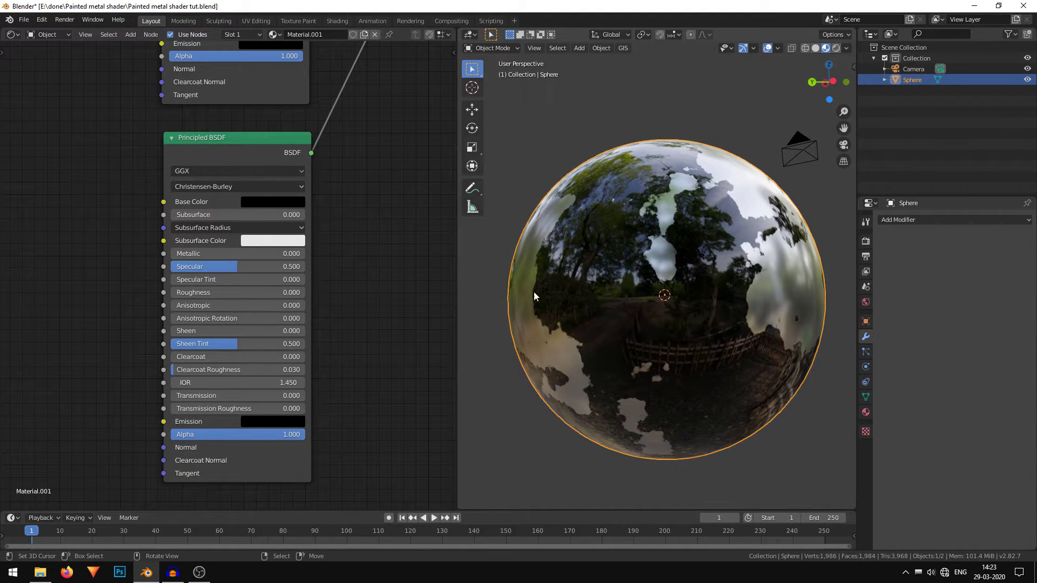
pyautogui.moveTo(520, 303); pyautogui.dragTo(515, 303, button='middle')
pyautogui.moveTo(324, 264); pyautogui.dragTo(329, 311, button='middle')
pyautogui.moveTo(228, 312); pyautogui.dragTo(309, 311)
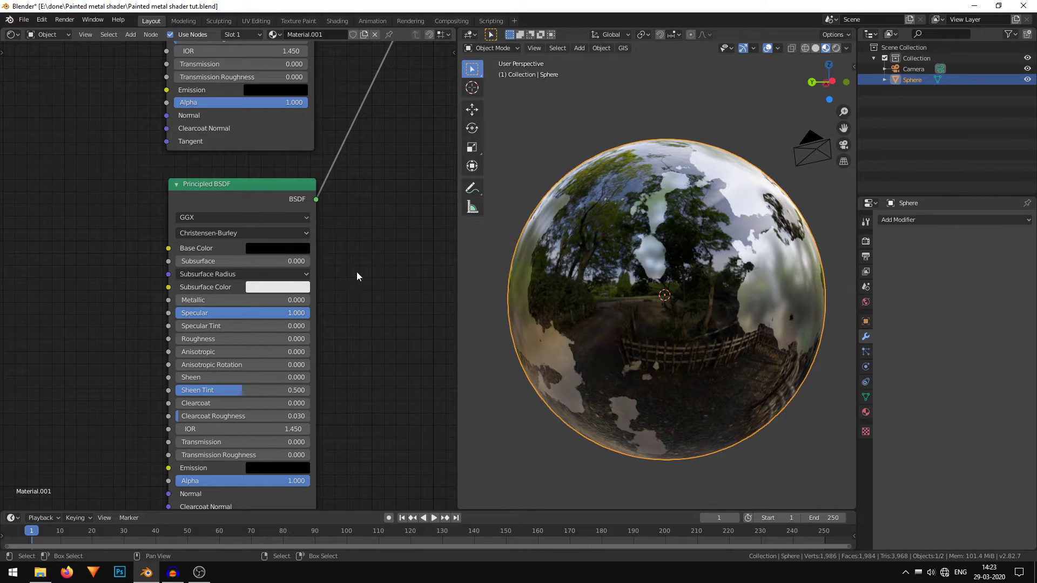
# Step: Change the lower Principled BSDF's Base Color to a bright orange-red for the paint
pyautogui.click(278, 248)
pyautogui.moveTo(351, 129); pyautogui.dragTo(352, 71)
pyautogui.click(292, 144)
pyautogui.moveTo(291, 144); pyautogui.dragTo(293, 148)
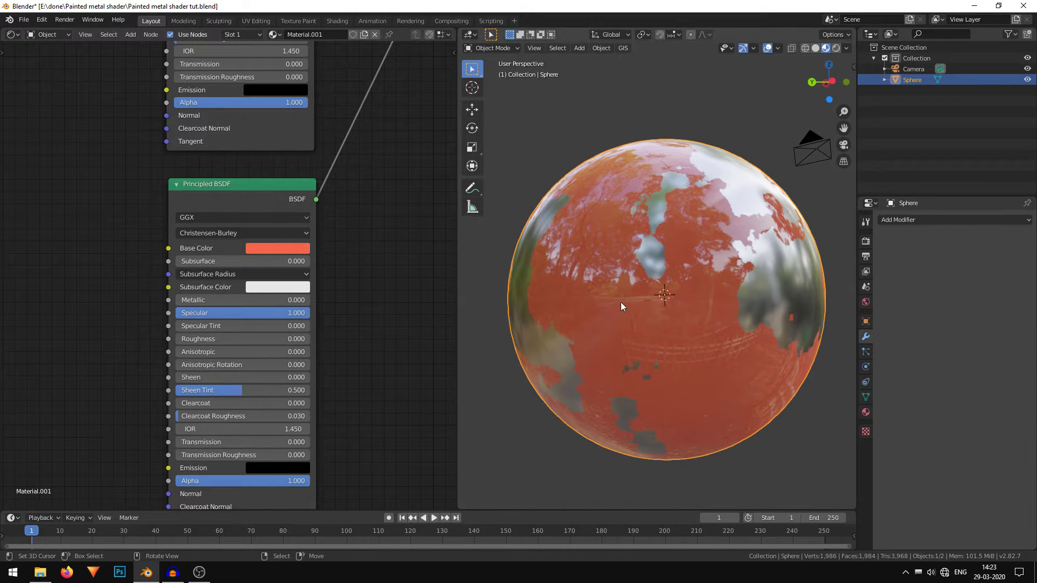
# Step: Examine the paint and bare metal reflections on the sphere up close and from several angles
pyautogui.scroll(-5, 702, 345)
pyautogui.moveTo(663, 342); pyautogui.dragTo(695, 343, button='middle')
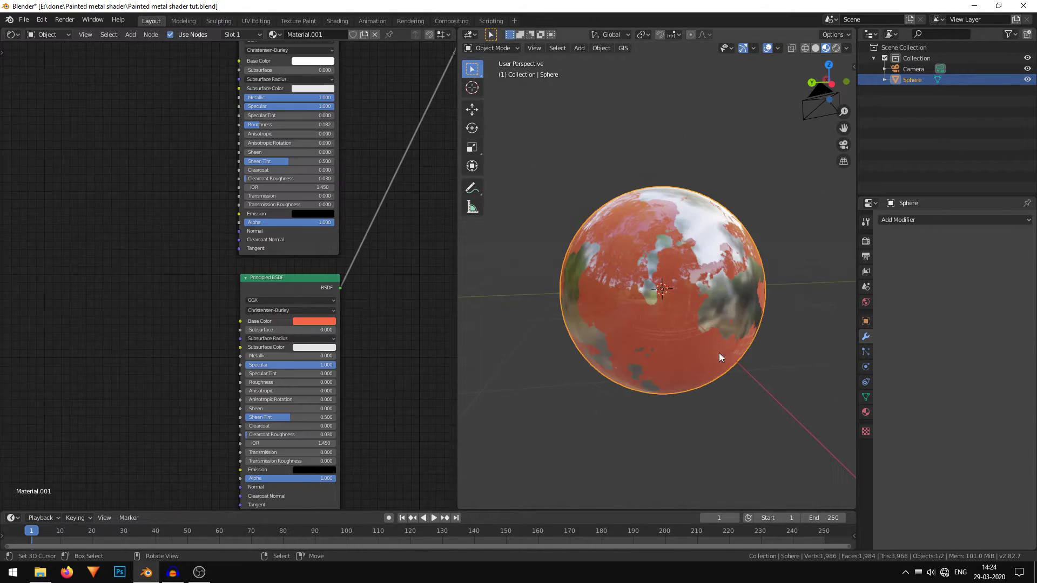
pyautogui.scroll(6, 719, 352)
pyautogui.moveTo(662, 372); pyautogui.dragTo(621, 367, button='middle')
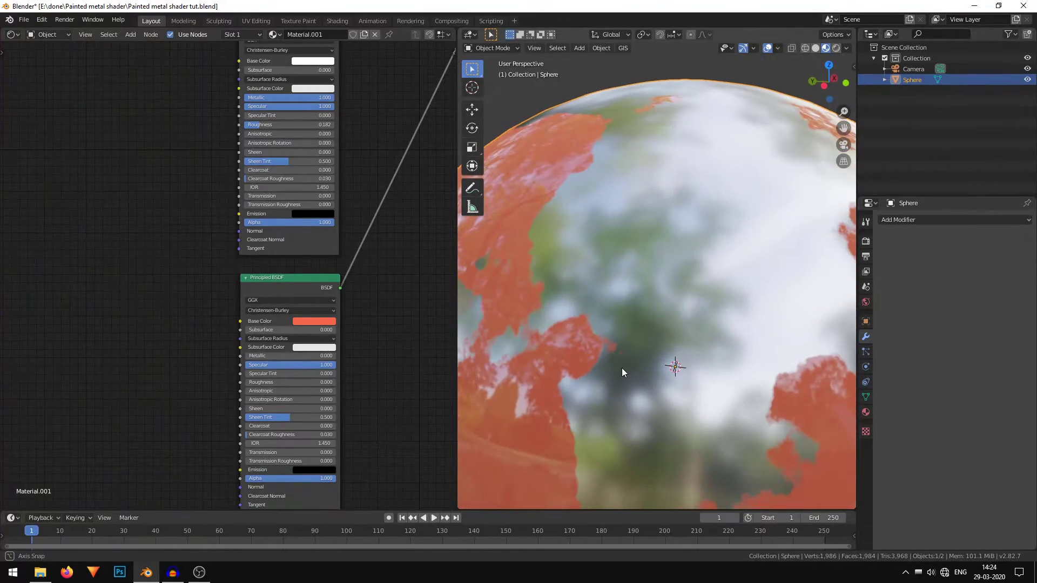
pyautogui.moveTo(640, 262); pyautogui.dragTo(695, 225, button='middle')
pyautogui.scroll(-3, 670, 251)
pyautogui.scroll(3, 694, 243)
pyautogui.moveTo(693, 266); pyautogui.dragTo(675, 329, button='middle')
pyautogui.moveTo(650, 400); pyautogui.dragTo(671, 336, button='middle')
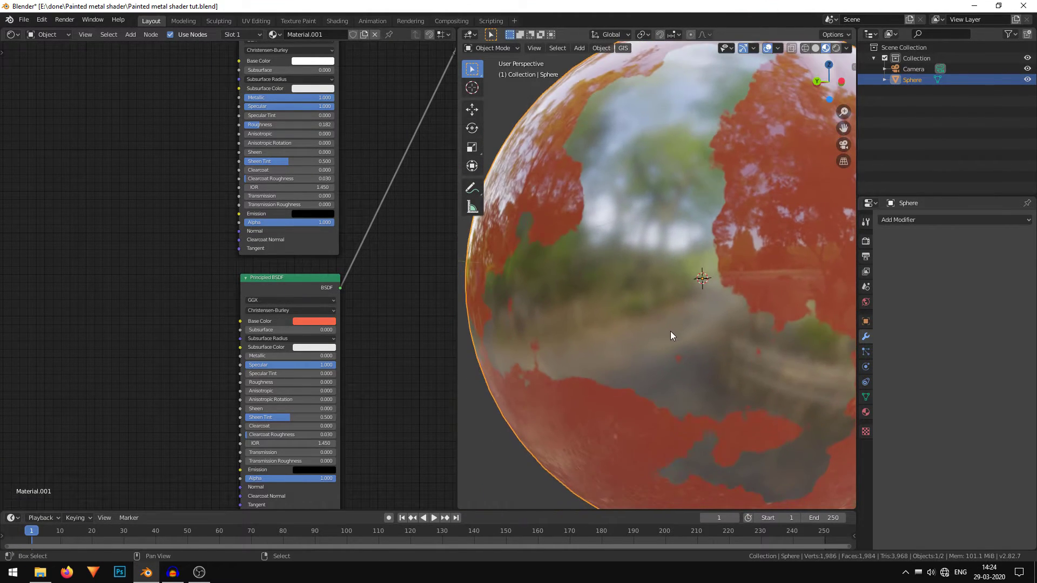
# Step: Add a Noise Texture node beside the upper Principled BSDF
pyautogui.scroll(3, 161, 316)
pyautogui.hotkey('shift', 'a')
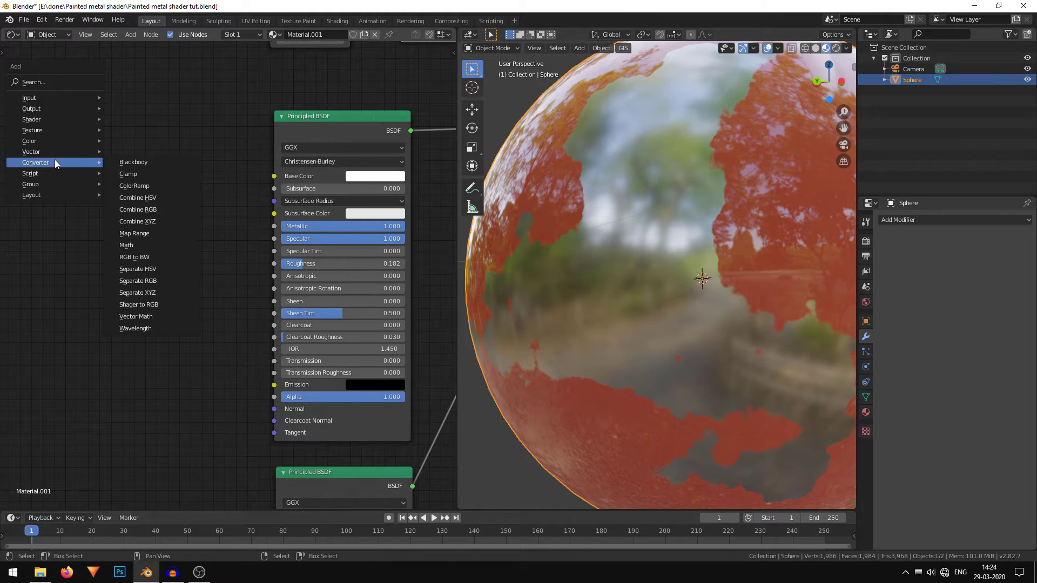
pyautogui.moveTo(46, 128)
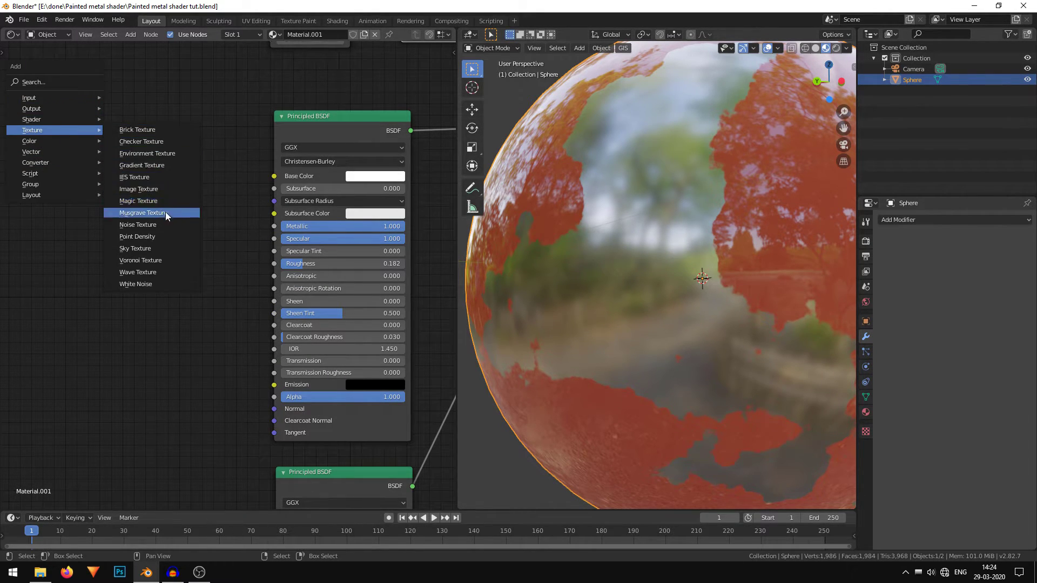
pyautogui.click(151, 224)
pyautogui.scroll(-2, 108, 243)
pyautogui.moveTo(148, 159); pyautogui.dragTo(162, 91, button='middle')
pyautogui.scroll(5, 206, 267)
pyautogui.moveTo(211, 266); pyautogui.dragTo(232, 423, button='middle')
pyautogui.moveTo(252, 357); pyautogui.dragTo(245, 352, button='middle')
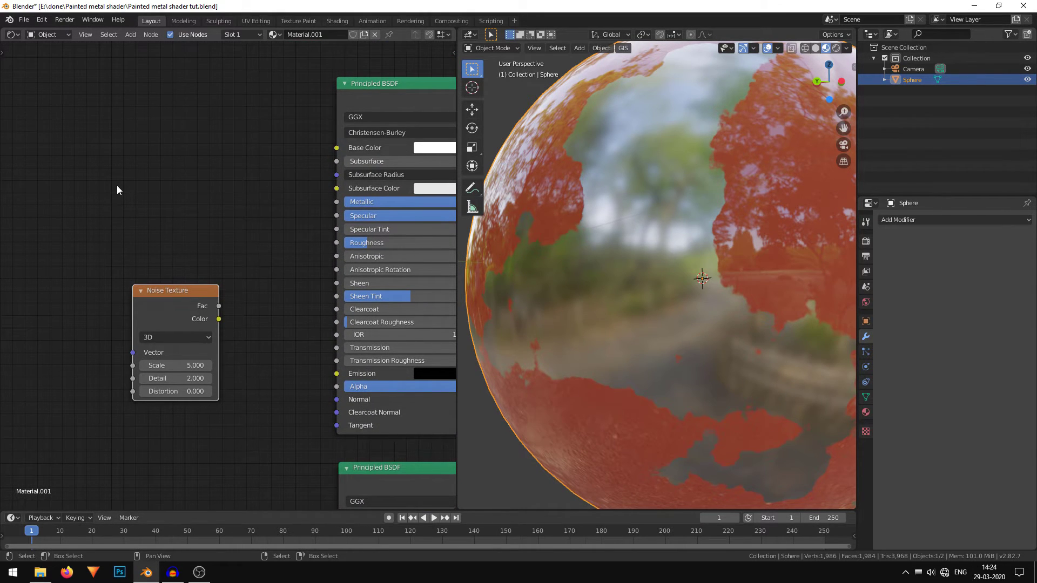
# Step: Add a Bump node and arrange it between the new Noise Texture and the upper Principled BSDF
pyautogui.hotkey('shift', 'a')
pyautogui.click(95, 137)
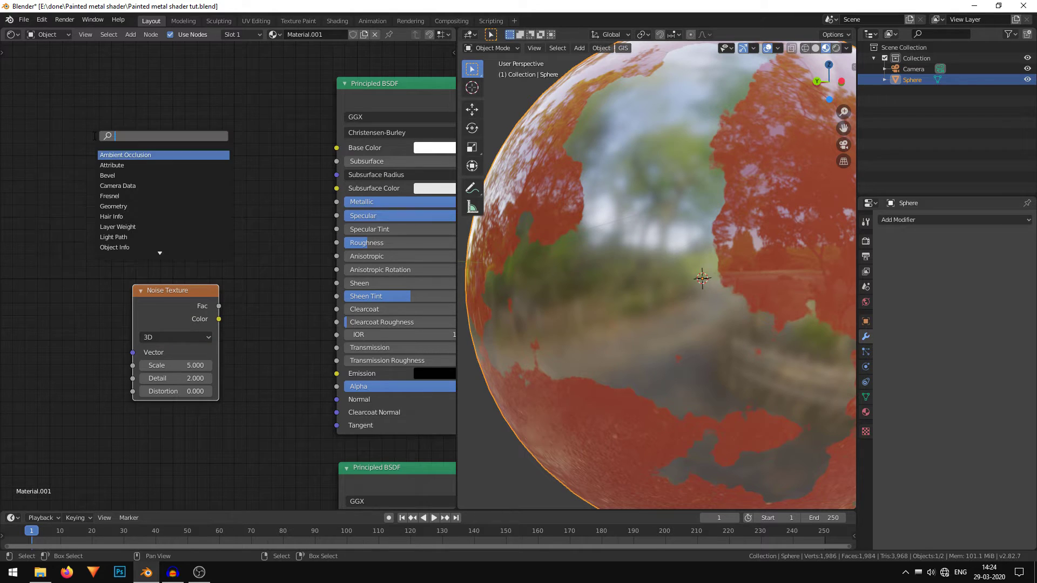
pyautogui.write('b')
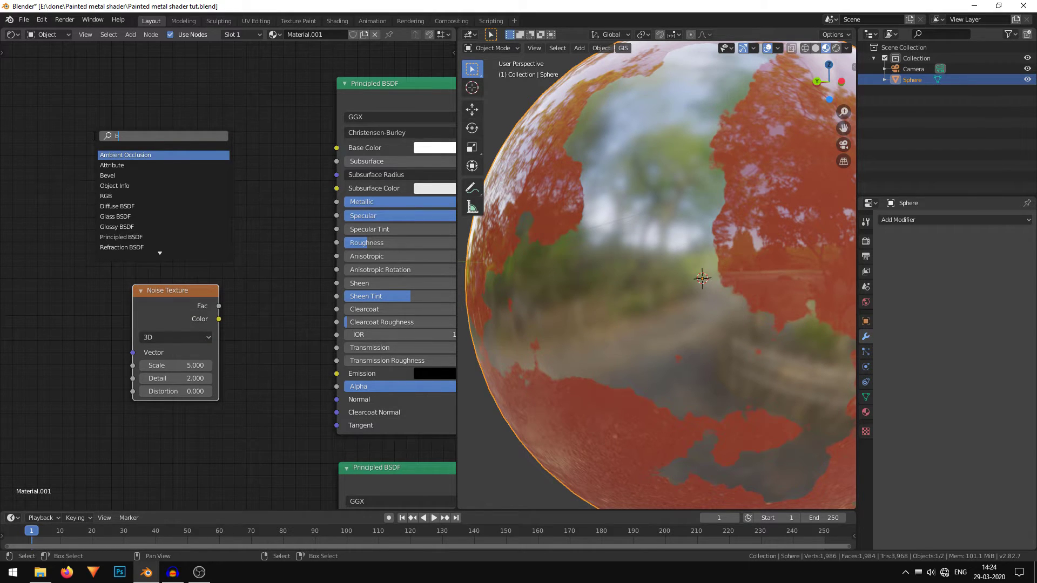
pyautogui.write('ump')
pyautogui.press('Return')
pyautogui.click(163, 140)
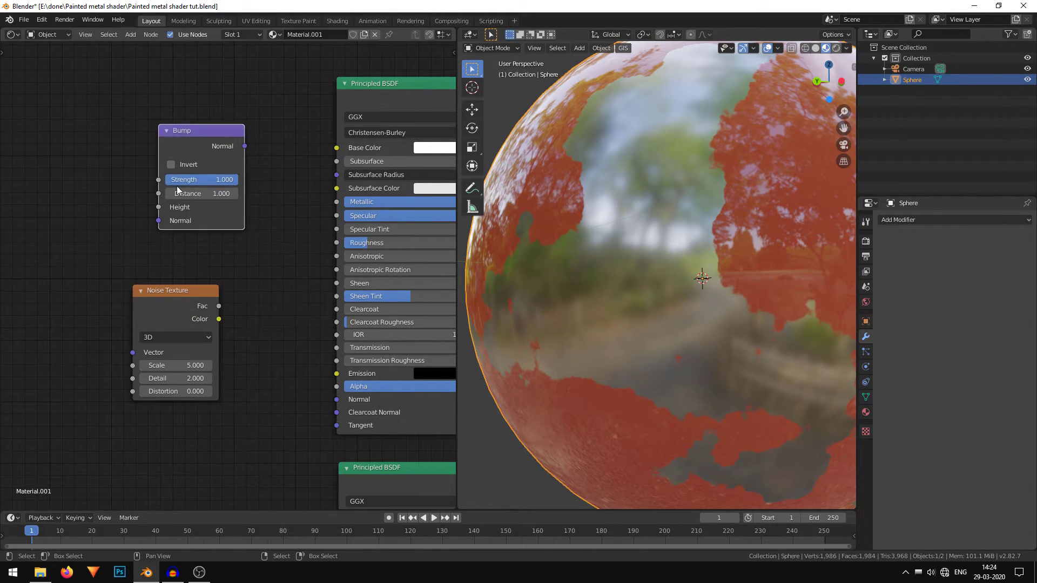
pyautogui.moveTo(168, 317); pyautogui.dragTo(82, 306)
pyautogui.moveTo(186, 329); pyautogui.dragTo(209, 359, button='middle')
pyautogui.moveTo(209, 161); pyautogui.dragTo(242, 306)
pyautogui.scroll(2, 134, 294)
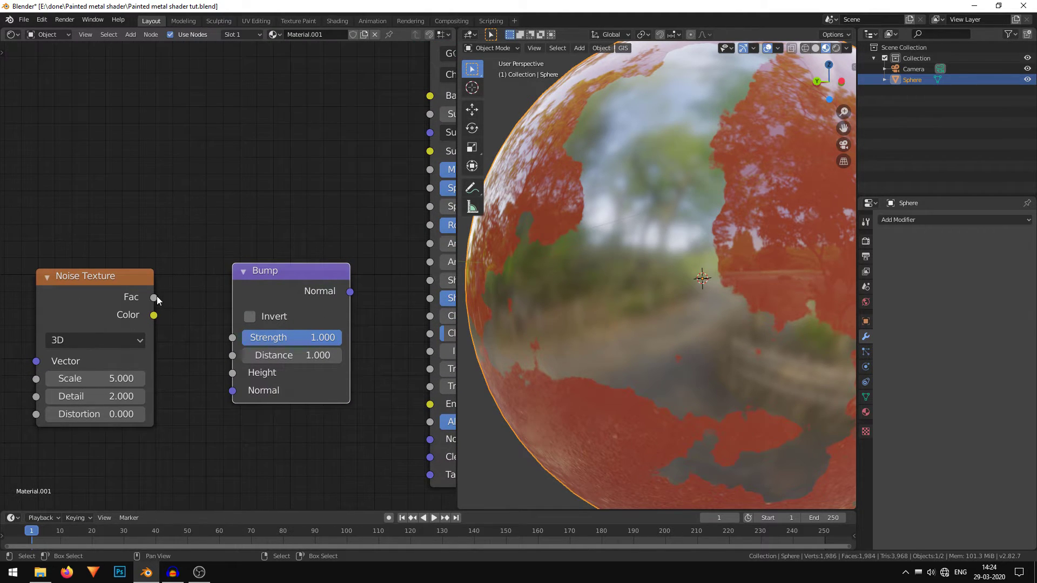
# Step: Connect the Noise Texture's Fac to the Bump's Height and the Bump's Normal to the upper Principled BSDF's Normal
pyautogui.moveTo(154, 297); pyautogui.dragTo(211, 291)
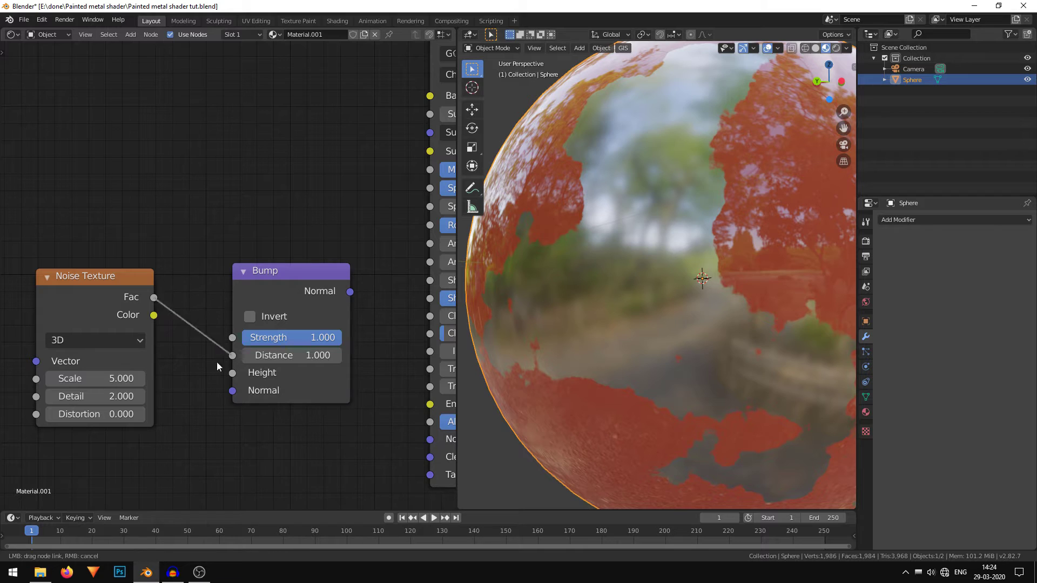
pyautogui.moveTo(229, 379); pyautogui.dragTo(232, 374)
pyautogui.scroll(-2, 284, 183)
pyautogui.moveTo(285, 269); pyautogui.dragTo(347, 387)
pyautogui.scroll(-2, 312, 254)
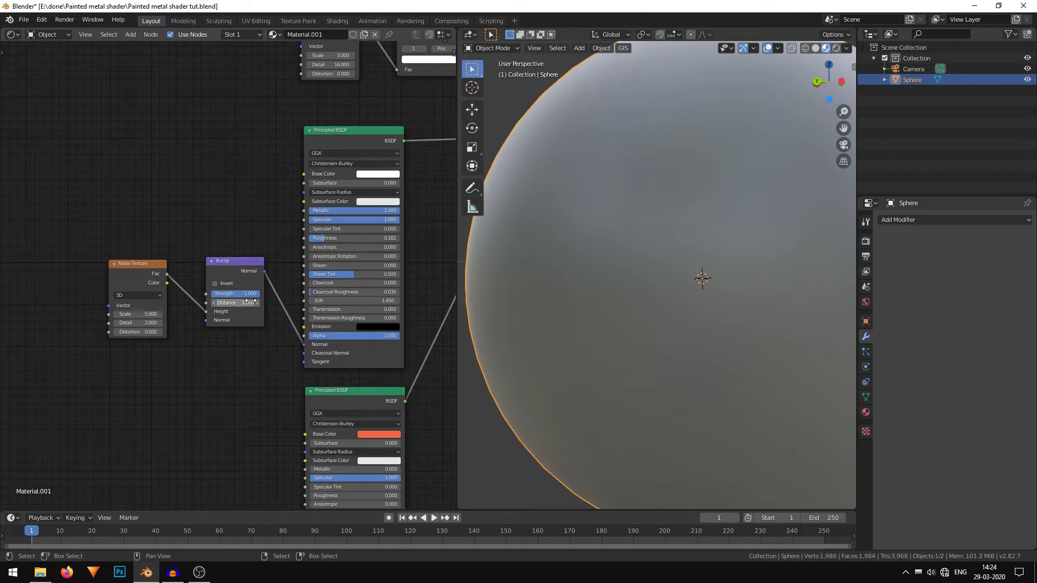
# Step: Set the new Noise Texture's Detail to 16.000 and the Bump's Strength to 0.008
pyautogui.moveTo(715, 323)
pyautogui.mouseDown(button='middle')
pyautogui.moveTo(670, 322)
pyautogui.moveTo(724, 318)
pyautogui.mouseUp(button='middle')
pyautogui.scroll(2, 206, 245)
pyautogui.moveTo(206, 246); pyautogui.dragTo(183, 214, button='middle')
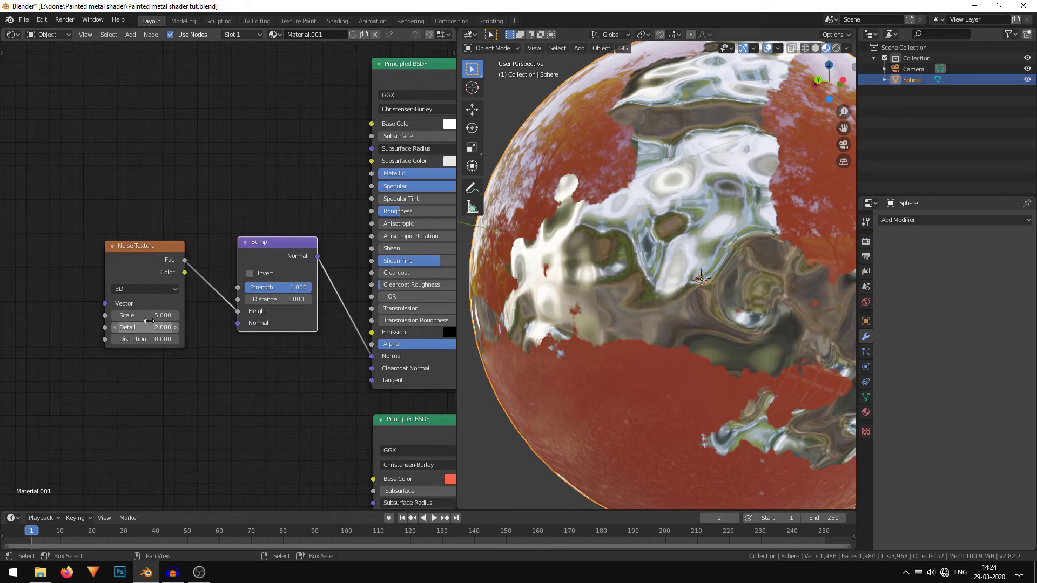
pyautogui.moveTo(153, 327); pyautogui.dragTo(209, 324)
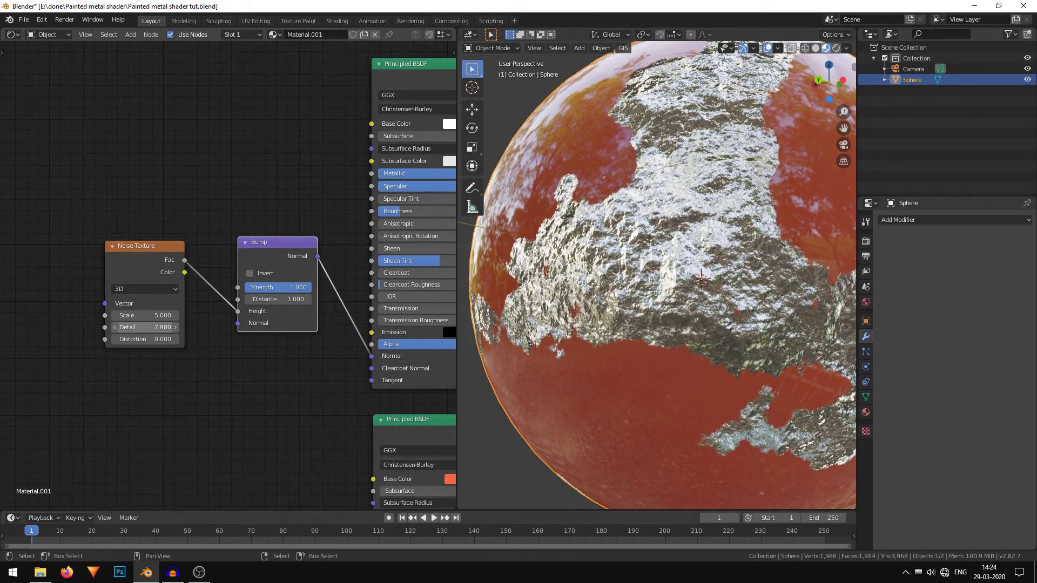
pyautogui.scroll(2, 209, 320)
pyautogui.moveTo(127, 347); pyautogui.dragTo(181, 329)
pyautogui.moveTo(290, 299)
pyautogui.mouseDown()
pyautogui.moveTo(204, 300)
pyautogui.moveTo(233, 301)
pyautogui.mouseUp()
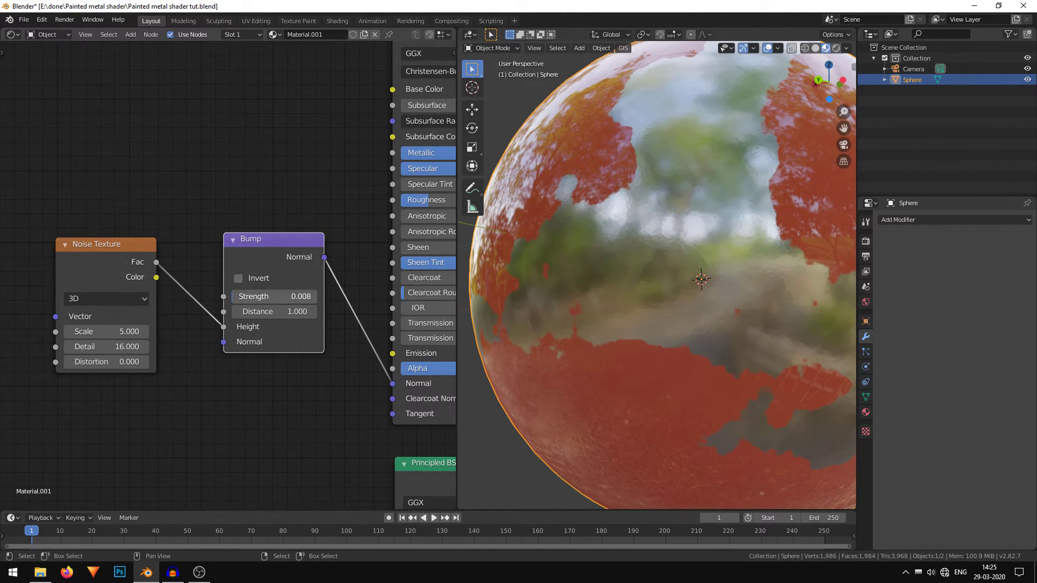
# Step: Duplicate the metal's Noise Texture and Bump nodes together and place the copies beside the lower Principled BSDF
pyautogui.scroll(-4, 701, 308)
pyautogui.moveTo(701, 308); pyautogui.dragTo(627, 313, button='middle')
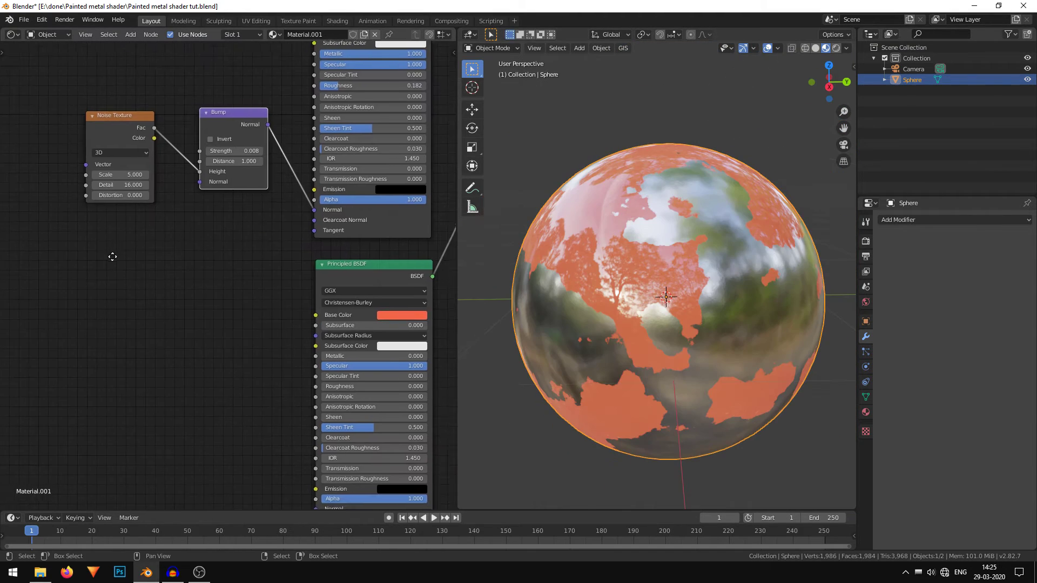
pyautogui.moveTo(112, 257); pyautogui.dragTo(106, 263, button='middle')
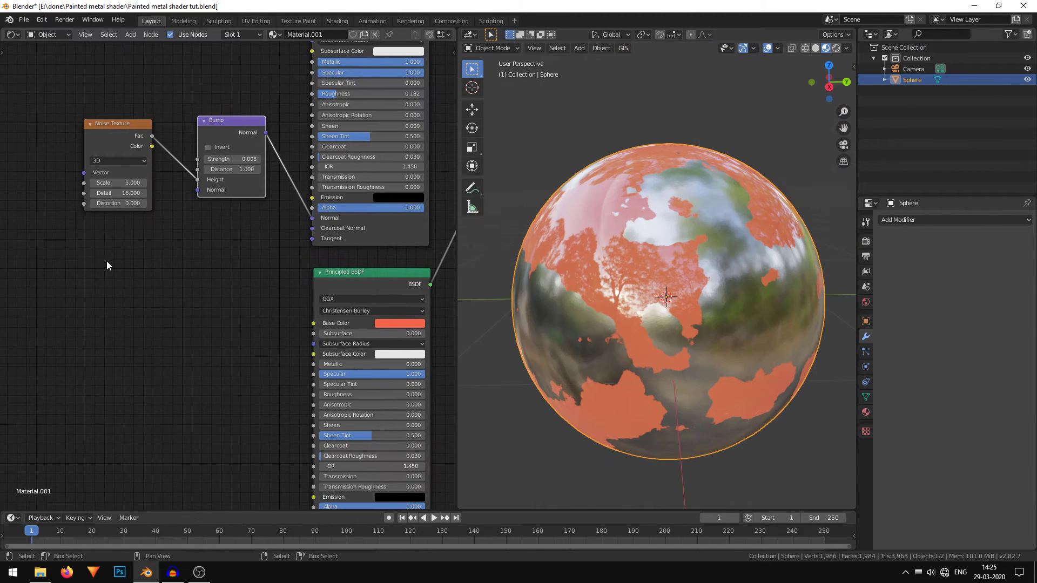
pyautogui.moveTo(65, 94); pyautogui.dragTo(82, 107)
pyautogui.moveTo(163, 155); pyautogui.dragTo(284, 251)
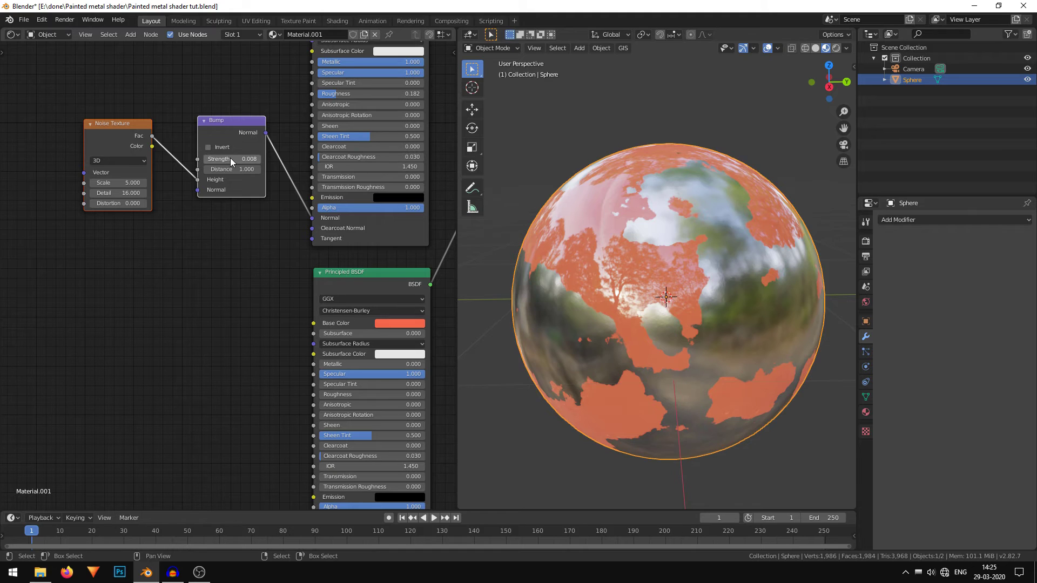
pyautogui.hotkey('shift', 'd')
pyautogui.click(229, 426)
# Step: Position the duplicated nodes and connect the copied Bump's Normal to the lower Principled BSDF's Normal
pyautogui.scroll(4, 229, 425)
pyautogui.moveTo(233, 275); pyautogui.dragTo(226, 108, button='middle')
pyautogui.moveTo(1, 147); pyautogui.dragTo(238, 299)
pyautogui.moveTo(230, 211); pyautogui.dragTo(310, 266)
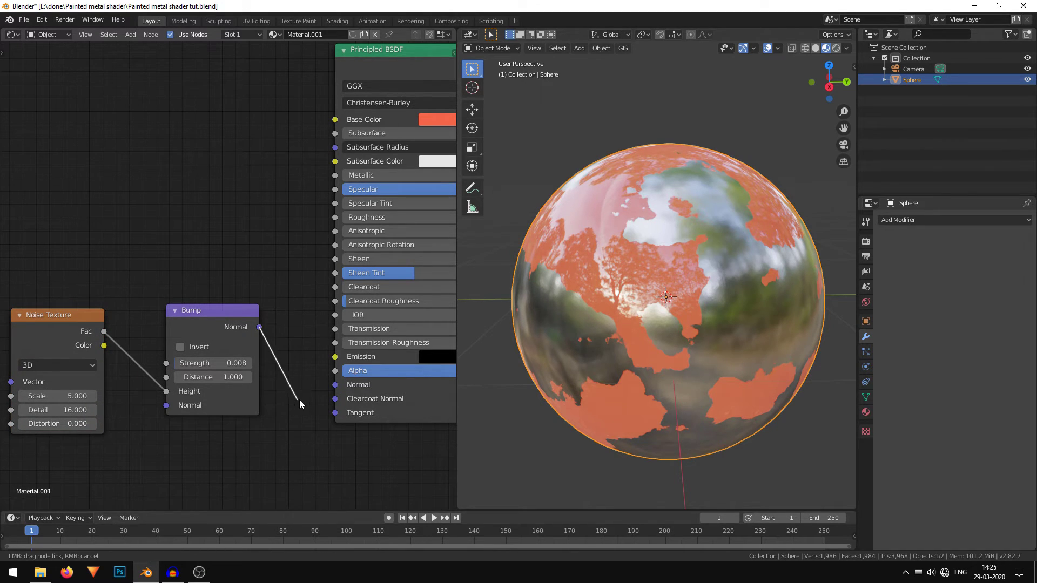
pyautogui.moveTo(336, 391); pyautogui.dragTo(337, 391)
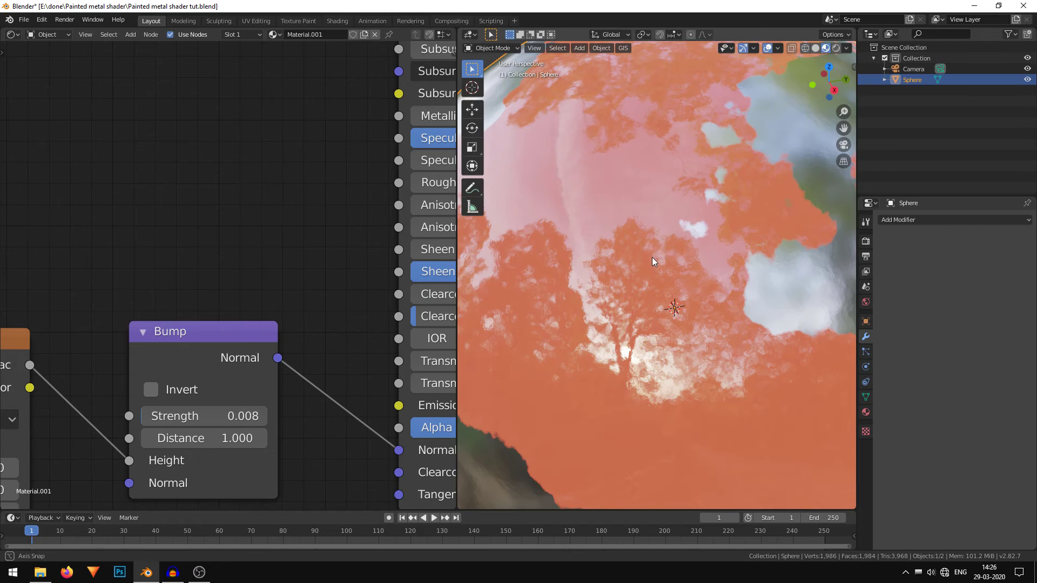
# Step: Set the Distortion of the paint bump's Noise Texture to 1.000
pyautogui.moveTo(652, 257); pyautogui.dragTo(445, 260, button='middle')
pyautogui.scroll(-4, 230, 271)
pyautogui.moveTo(163, 284); pyautogui.dragTo(221, 191, button='middle')
pyautogui.scroll(1, 159, 378)
pyautogui.moveTo(163, 381); pyautogui.dragTo(193, 389, button='middle')
pyautogui.click(110, 364)
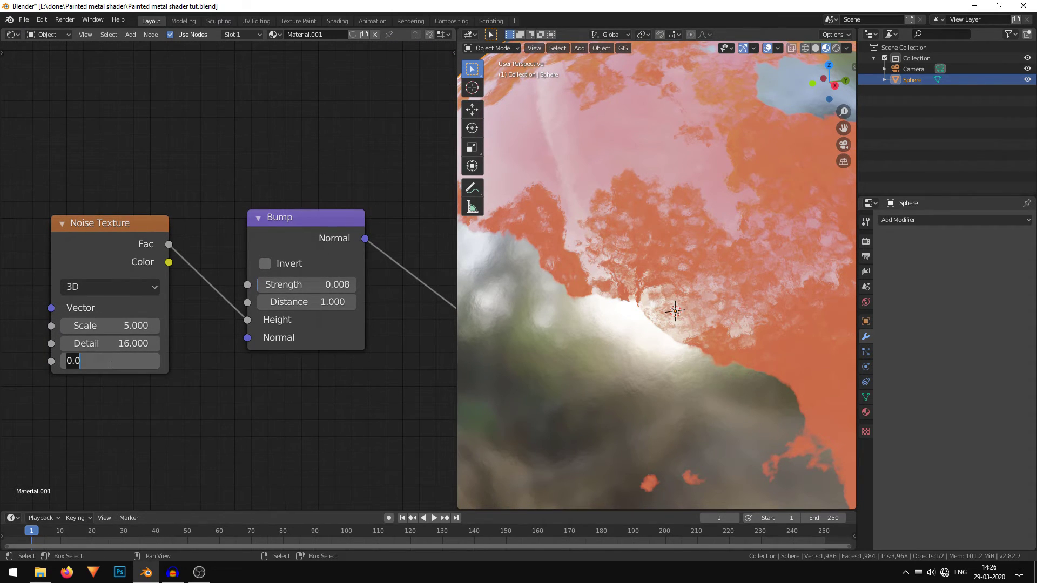
pyautogui.write('1')
pyautogui.press('Return')
# Step: Inspect the distorted paint surface and lower the Detail of the paint bump's Noise Texture
pyautogui.scroll(-5, 720, 315)
pyautogui.moveTo(720, 315); pyautogui.dragTo(637, 287, button='middle')
pyautogui.scroll(3, 638, 296)
pyautogui.scroll(2, 637, 287)
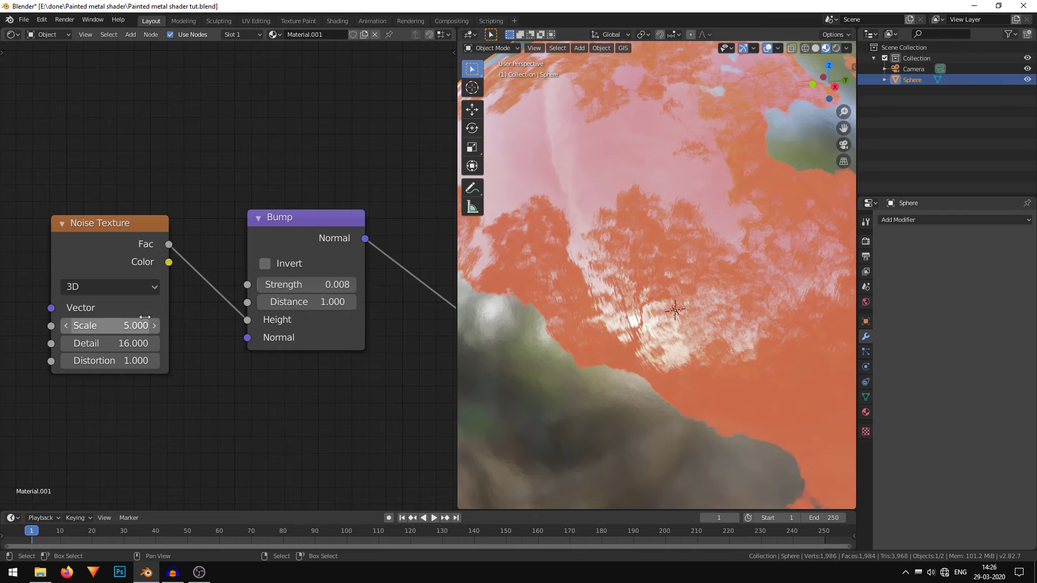
pyautogui.moveTo(110, 343); pyautogui.dragTo(80, 343)
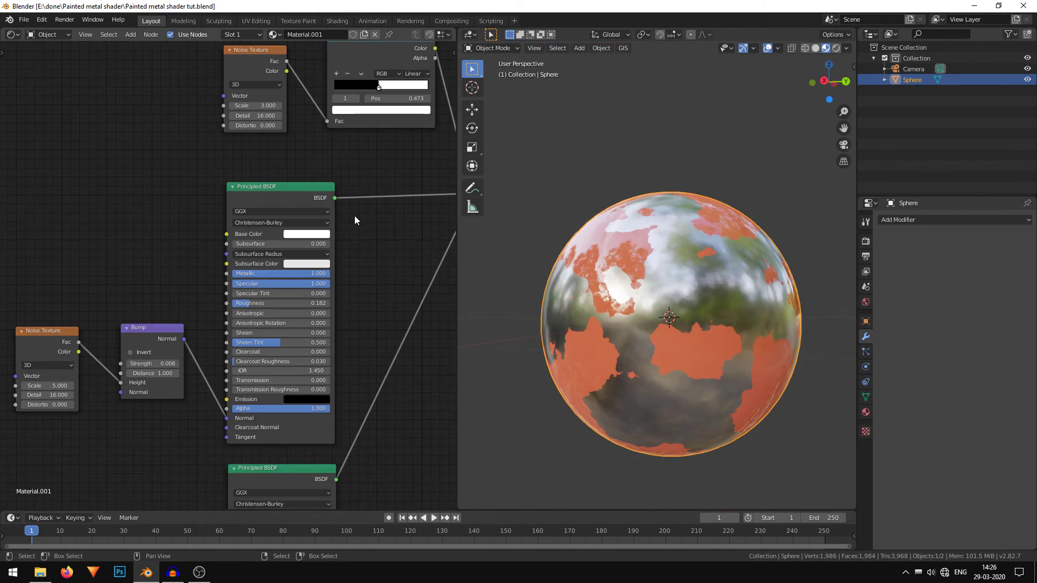
# Step: Move the mask ColorRamp's white stop to position 0.464 and check the paint coverage around the sphere
pyautogui.moveTo(354, 215); pyautogui.dragTo(309, 444, button='middle')
pyautogui.scroll(3, 261, 167)
pyautogui.scroll(2, 296, 313)
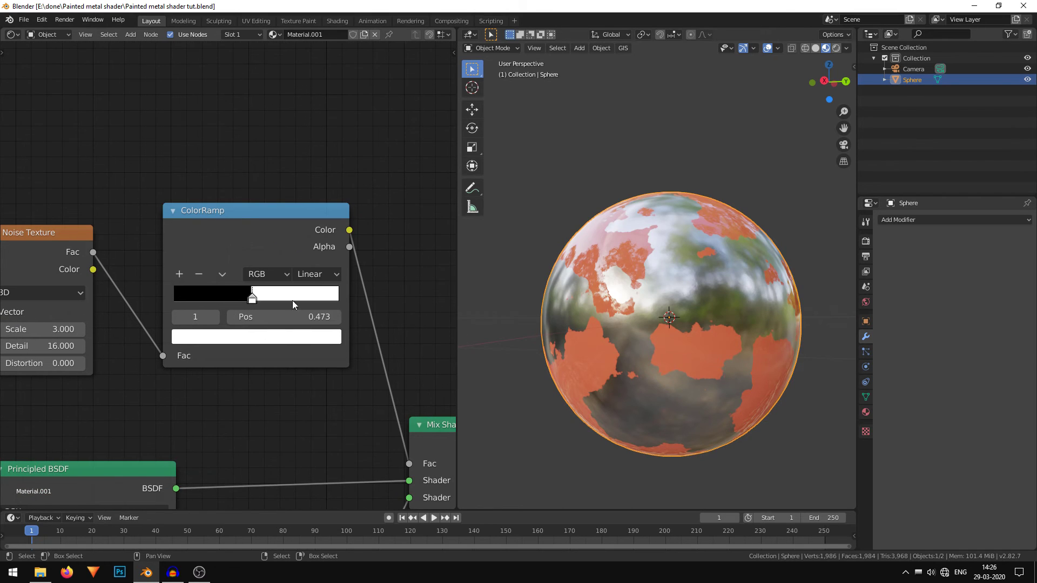
pyautogui.moveTo(251, 298)
pyautogui.mouseDown()
pyautogui.moveTo(268, 297)
pyautogui.moveTo(235, 297)
pyautogui.moveTo(254, 302)
pyautogui.mouseUp()
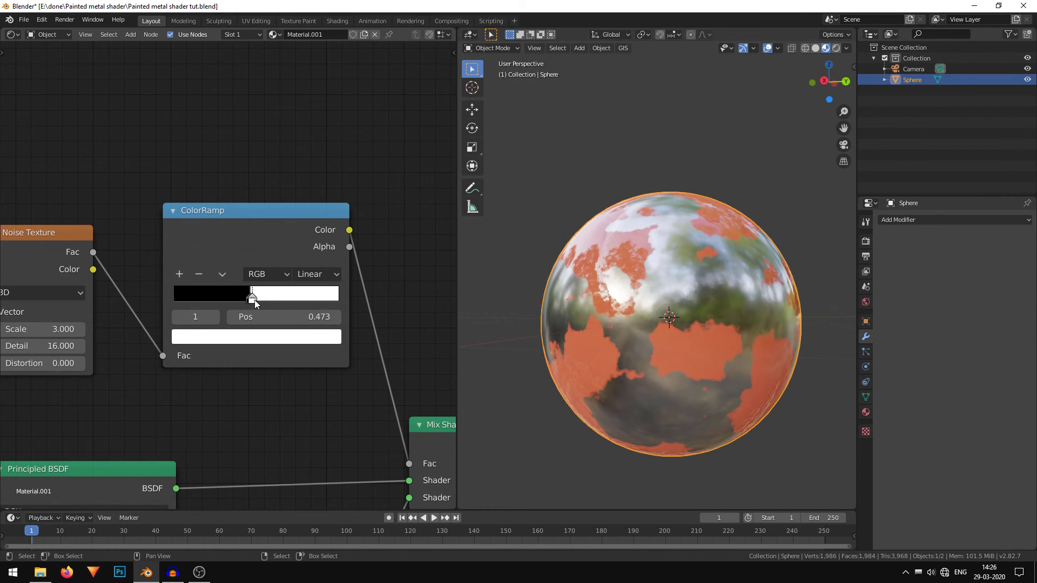
pyautogui.scroll(-3, 539, 291)
pyautogui.moveTo(540, 294); pyautogui.dragTo(604, 410, button='middle')
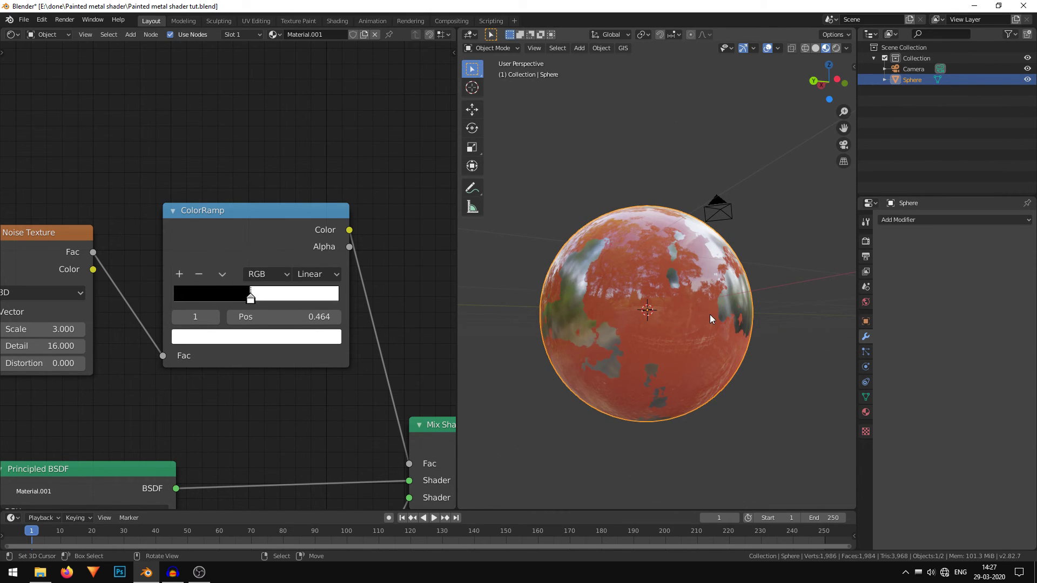